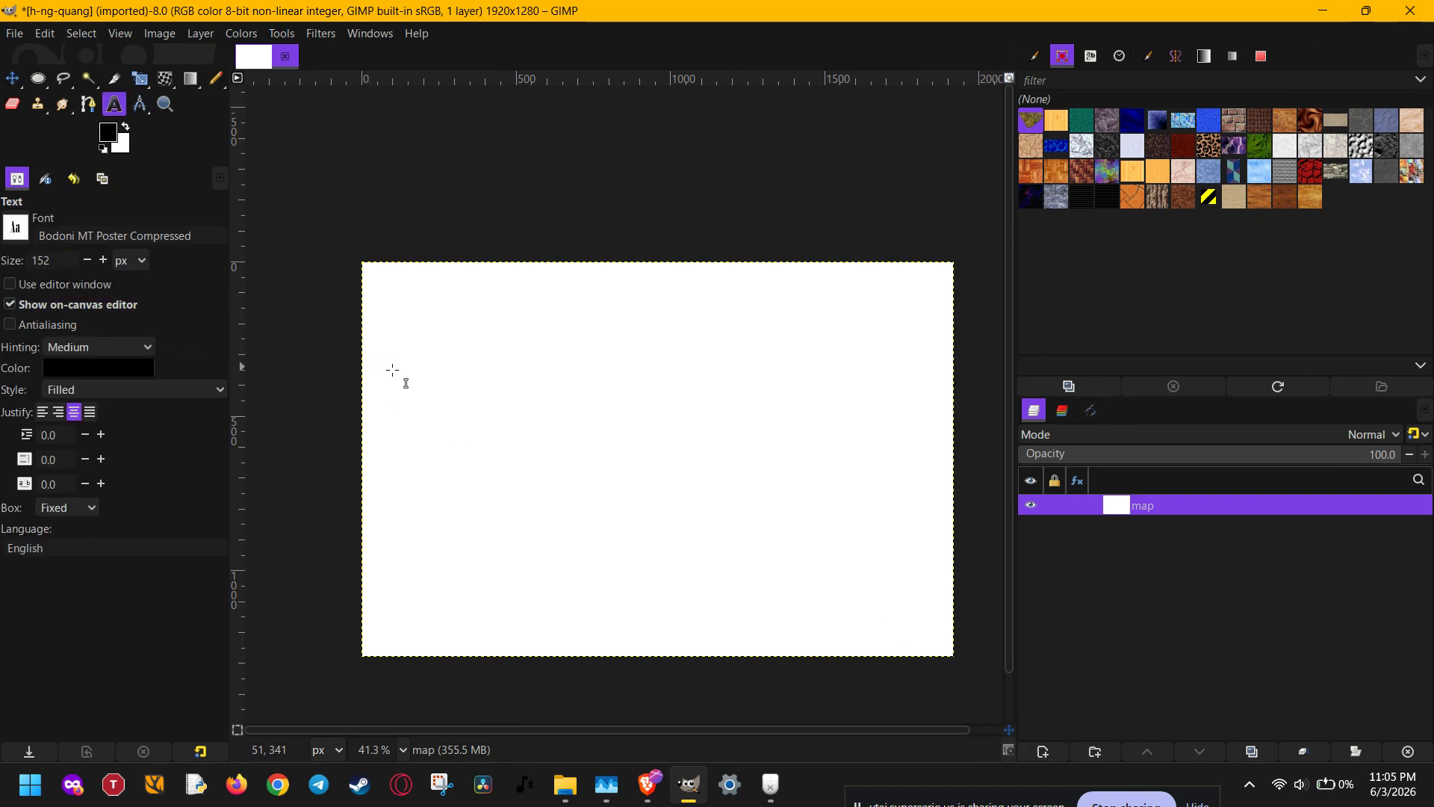
- Add the text "Shadow" in Bodoni MT Poster Compressed to the canvas and set its size to 552 px
{"action": "left_click", "coordinate": [481, 383]}
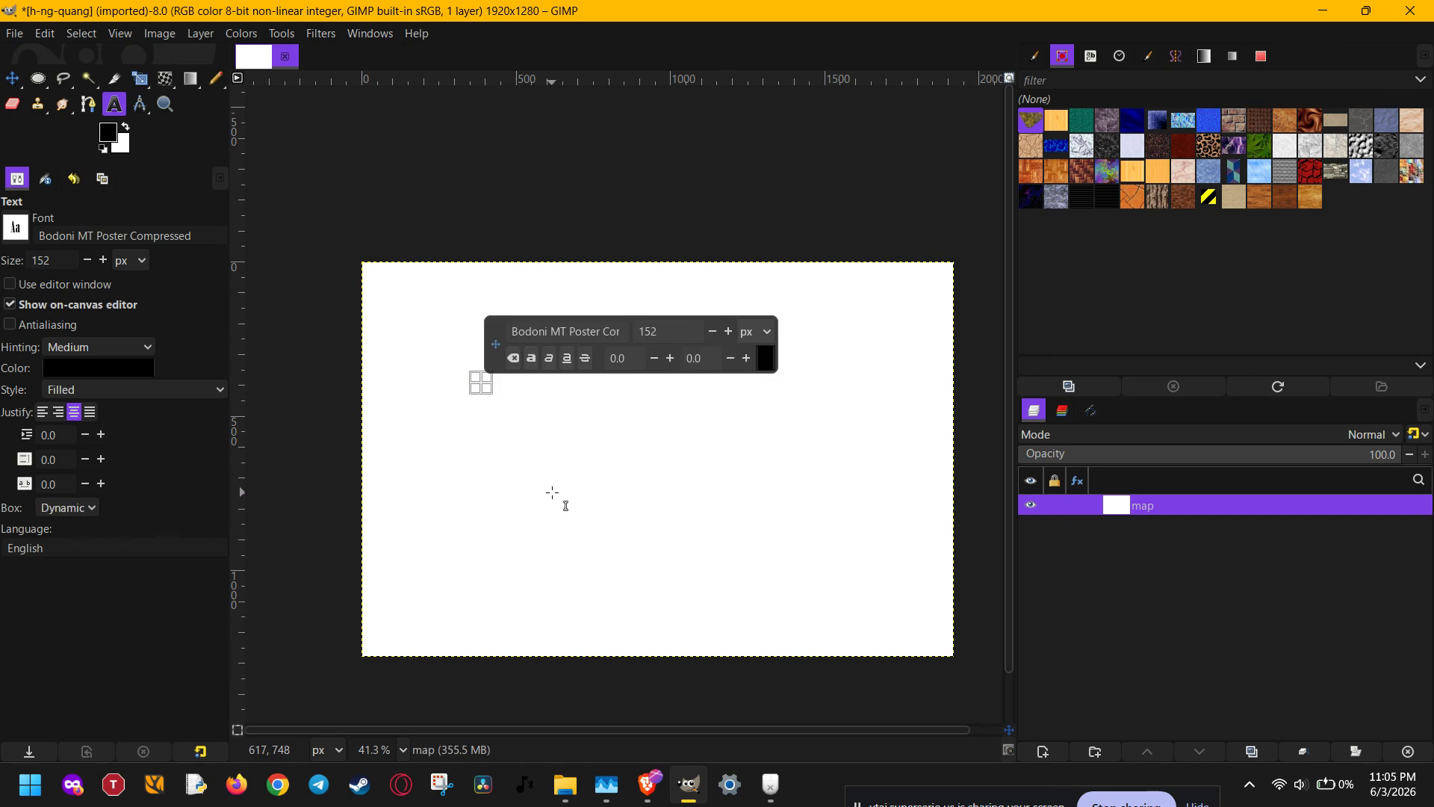
{"action": "type", "text": "Shado"}
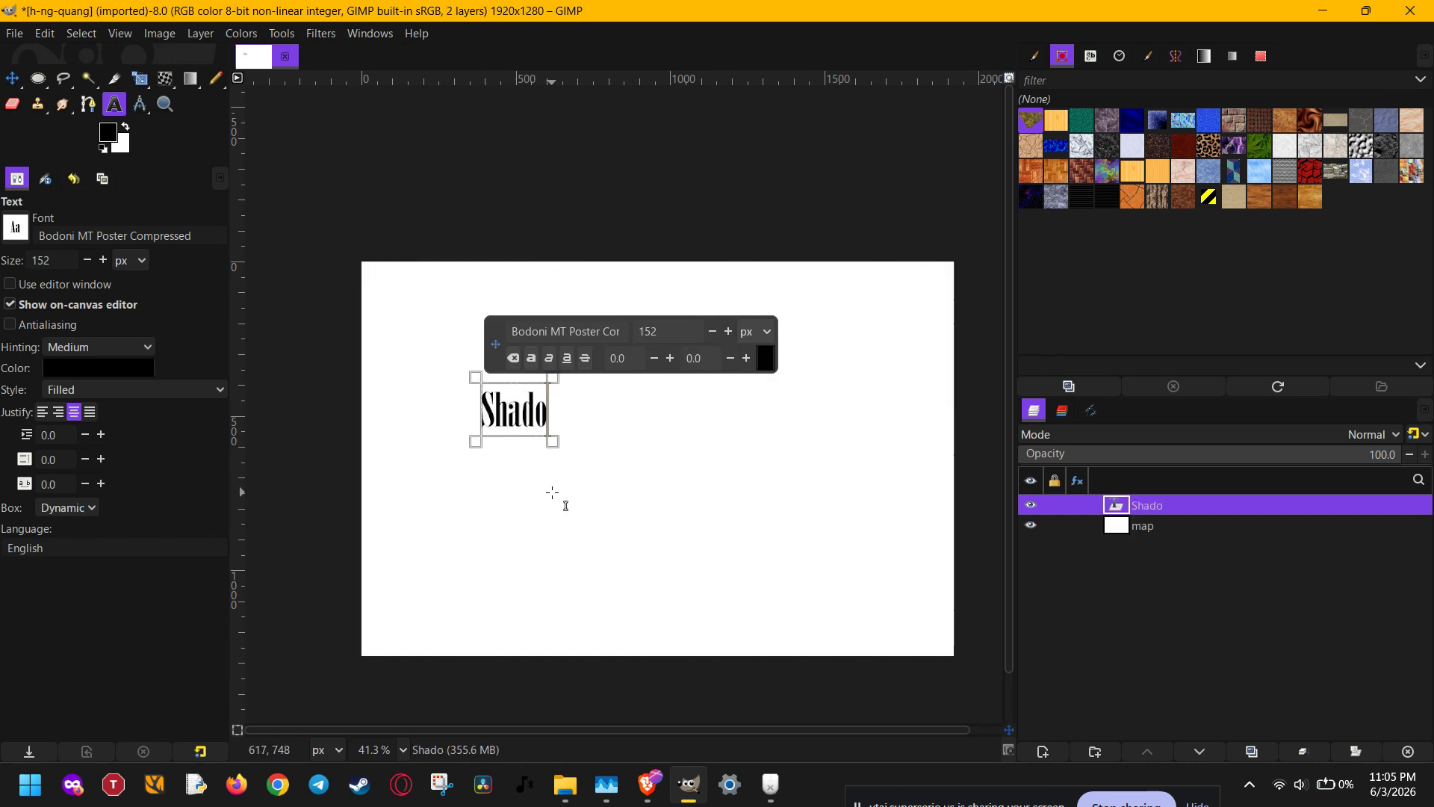
{"action": "type", "text": "w"}
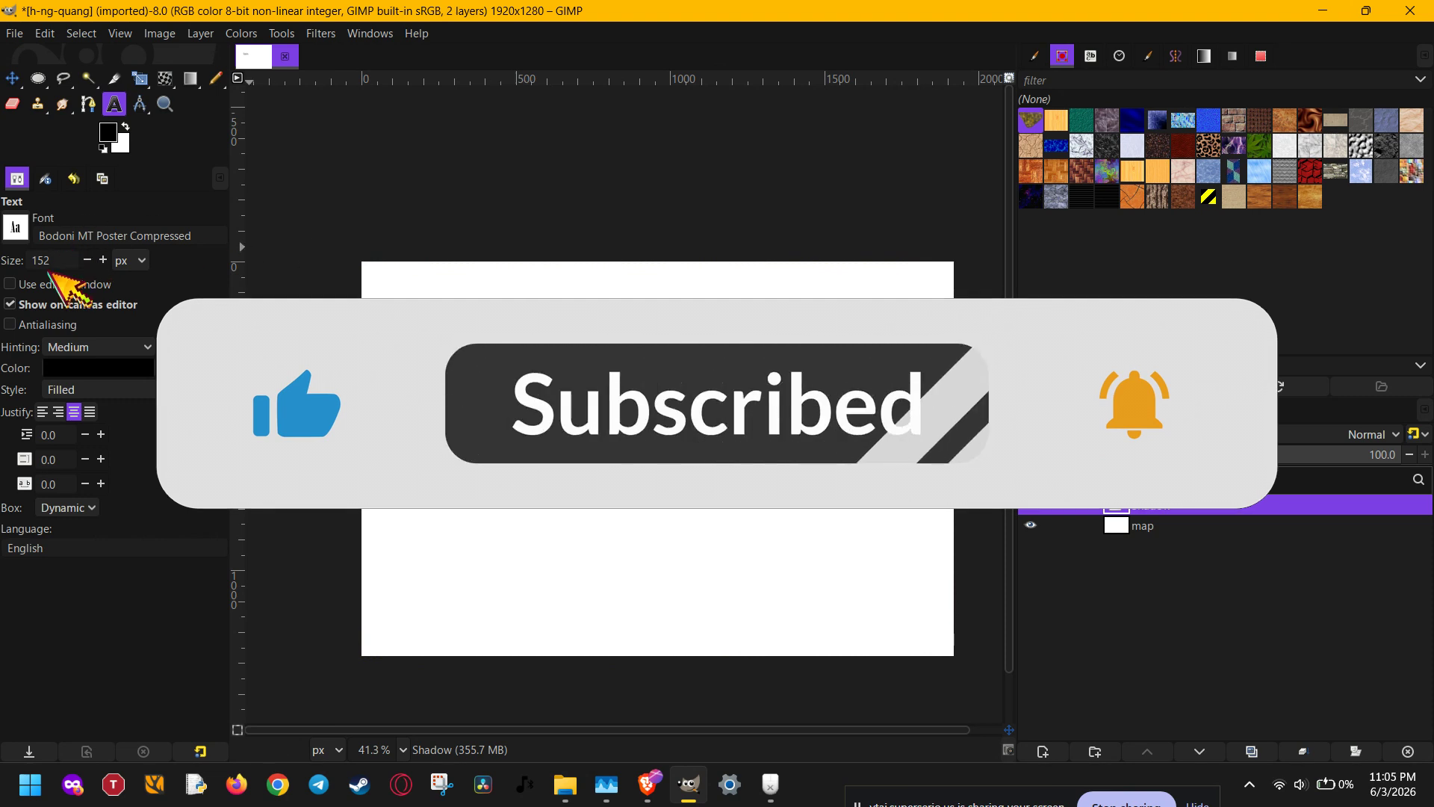
{"action": "left_click_drag", "start_coordinate": [43, 261], "coordinate": [30, 261]}
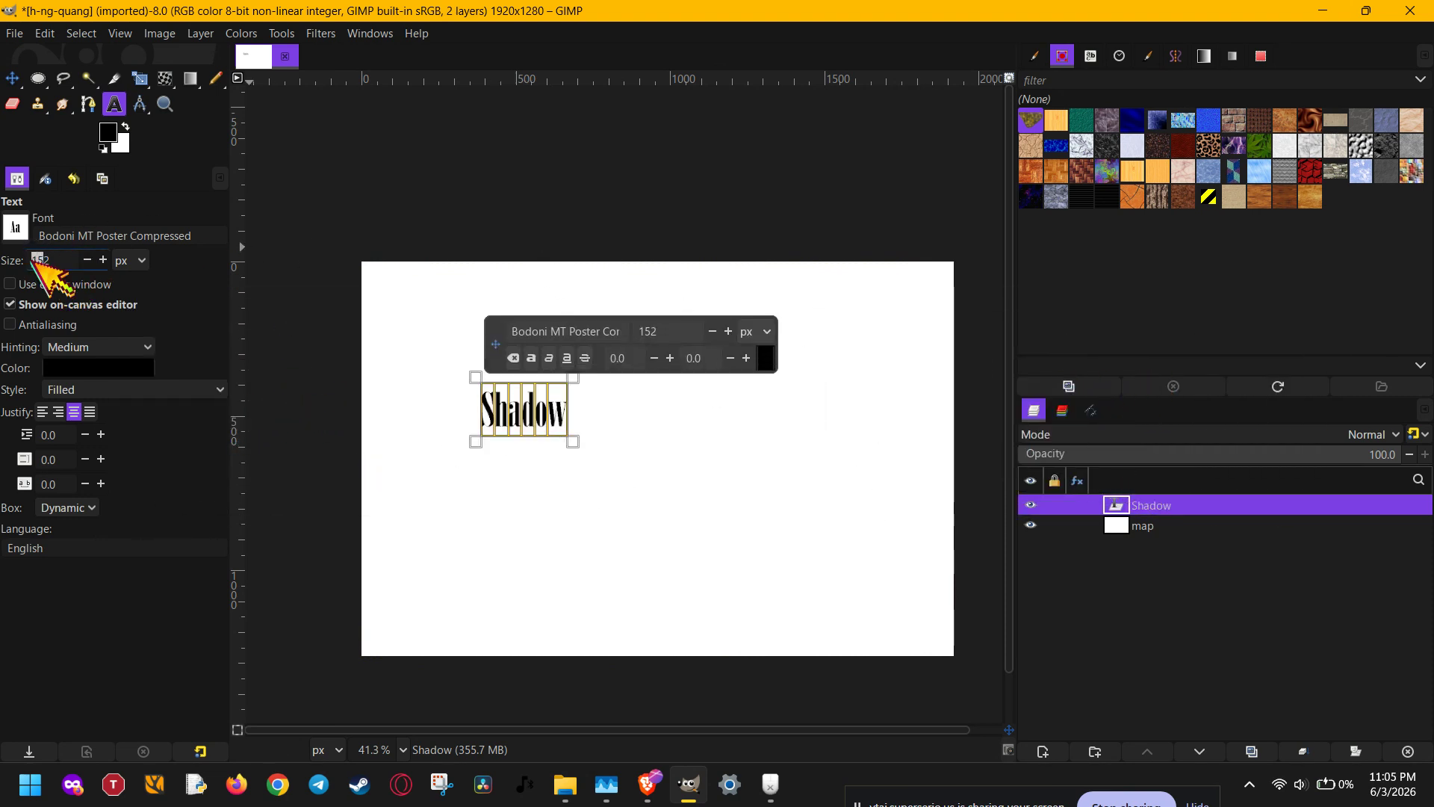
{"action": "type", "text": "55"}
{"action": "key", "text": "Return"}
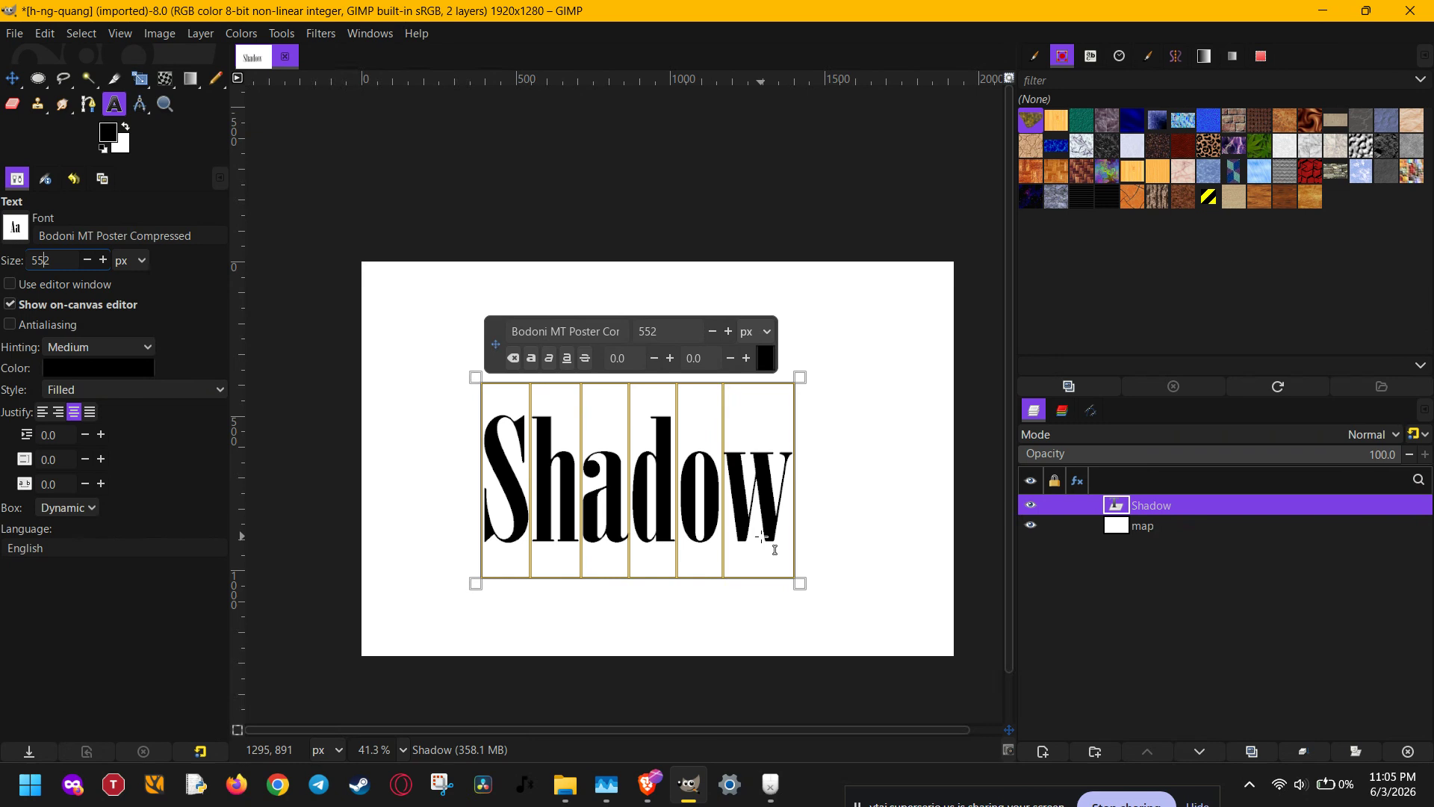
- Switch to the Fuzzy Select tool, select the Shadow text layer and open the Drop Shadow filter for it
{"action": "left_click", "coordinate": [1189, 525]}
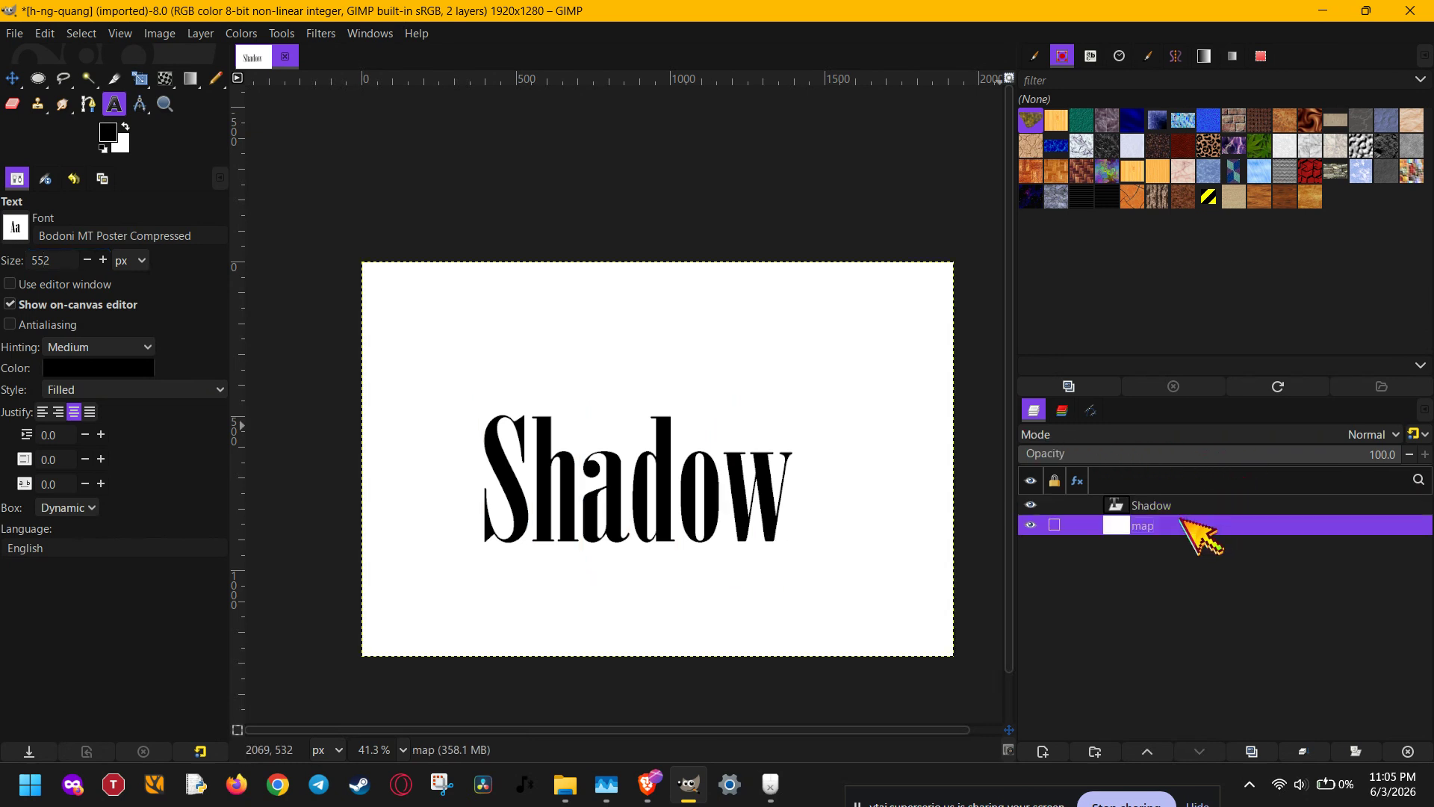
{"action": "key", "text": "u"}
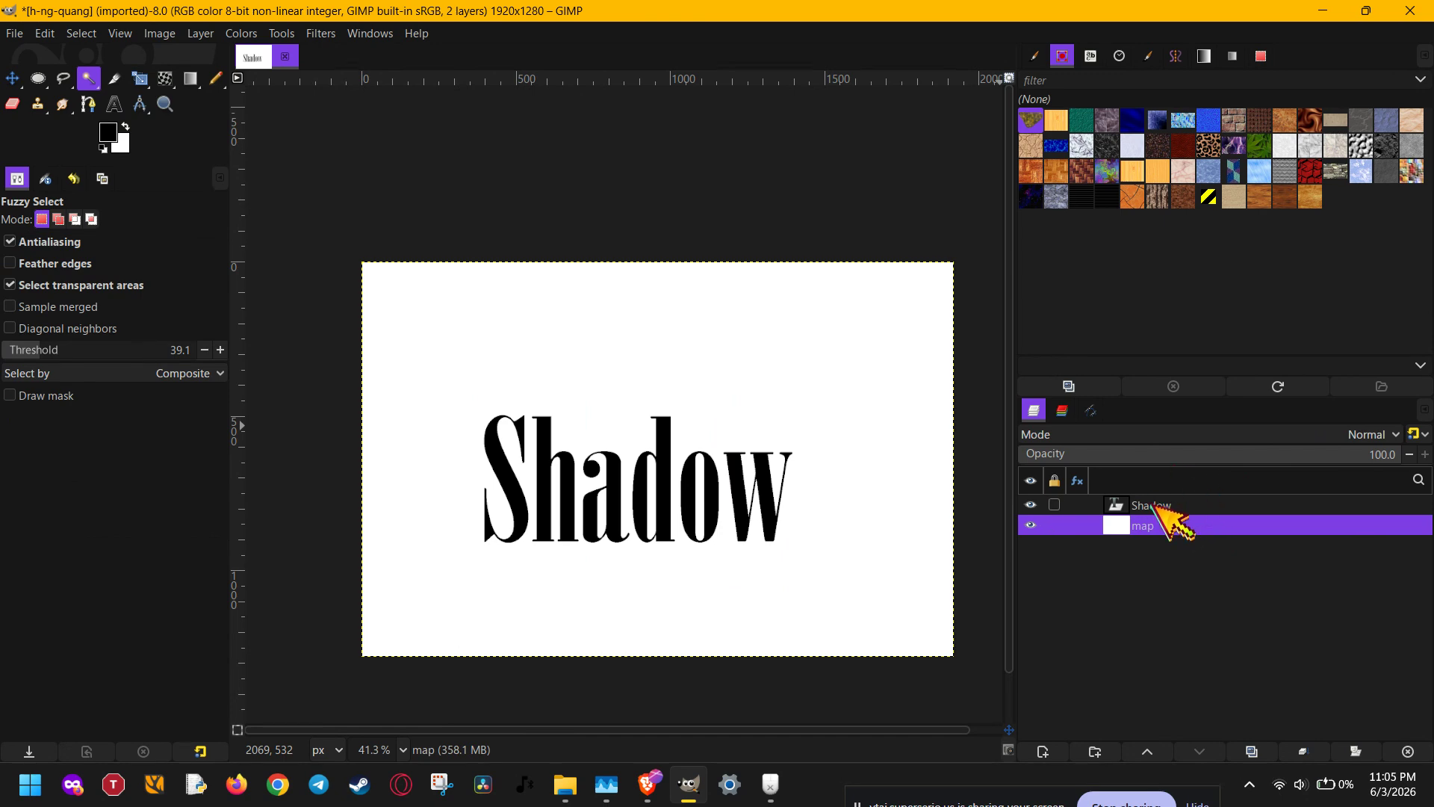
{"action": "left_click", "coordinate": [1156, 506]}
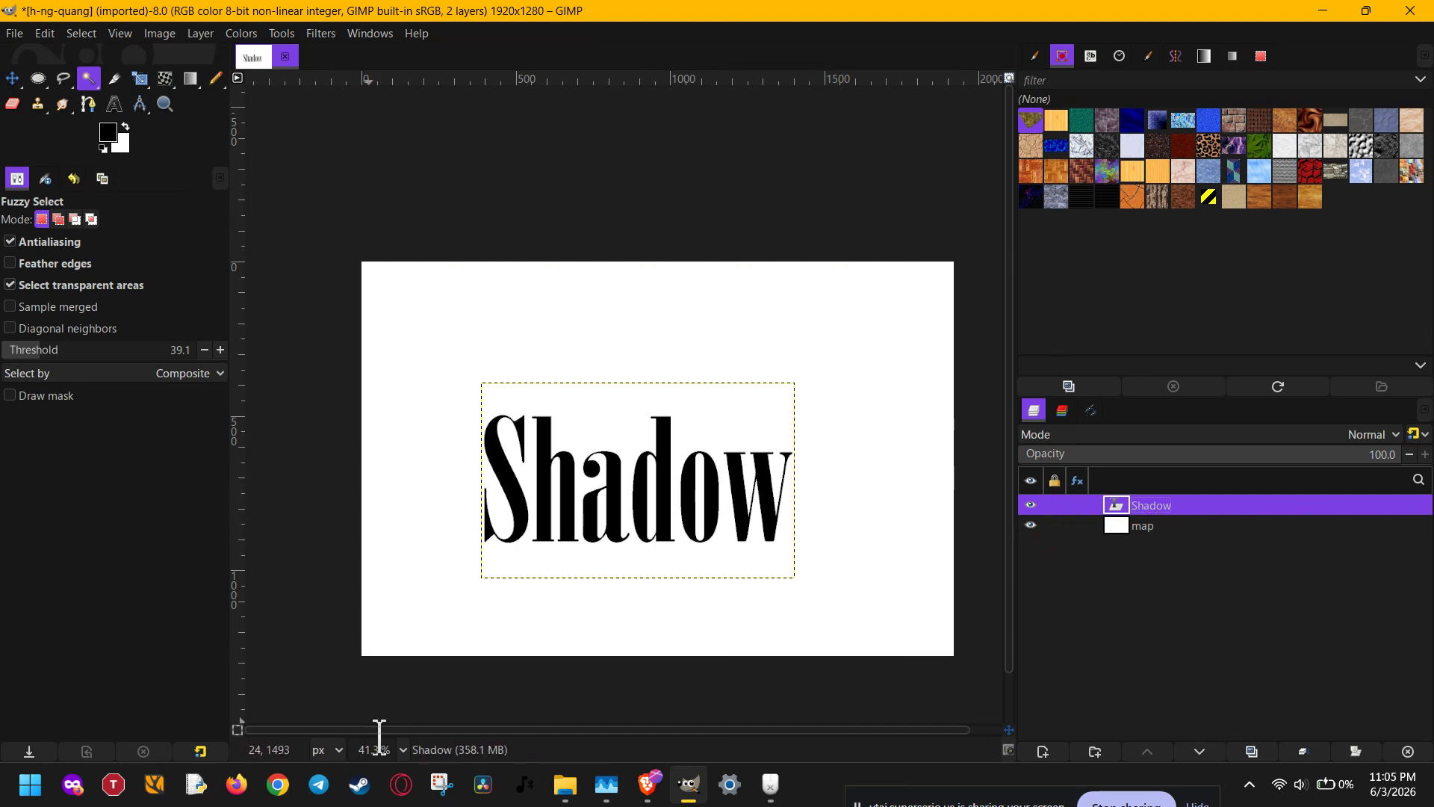
{"action": "scroll", "coordinate": [380, 746], "scroll_direction": "up", "scroll_amount": 3}
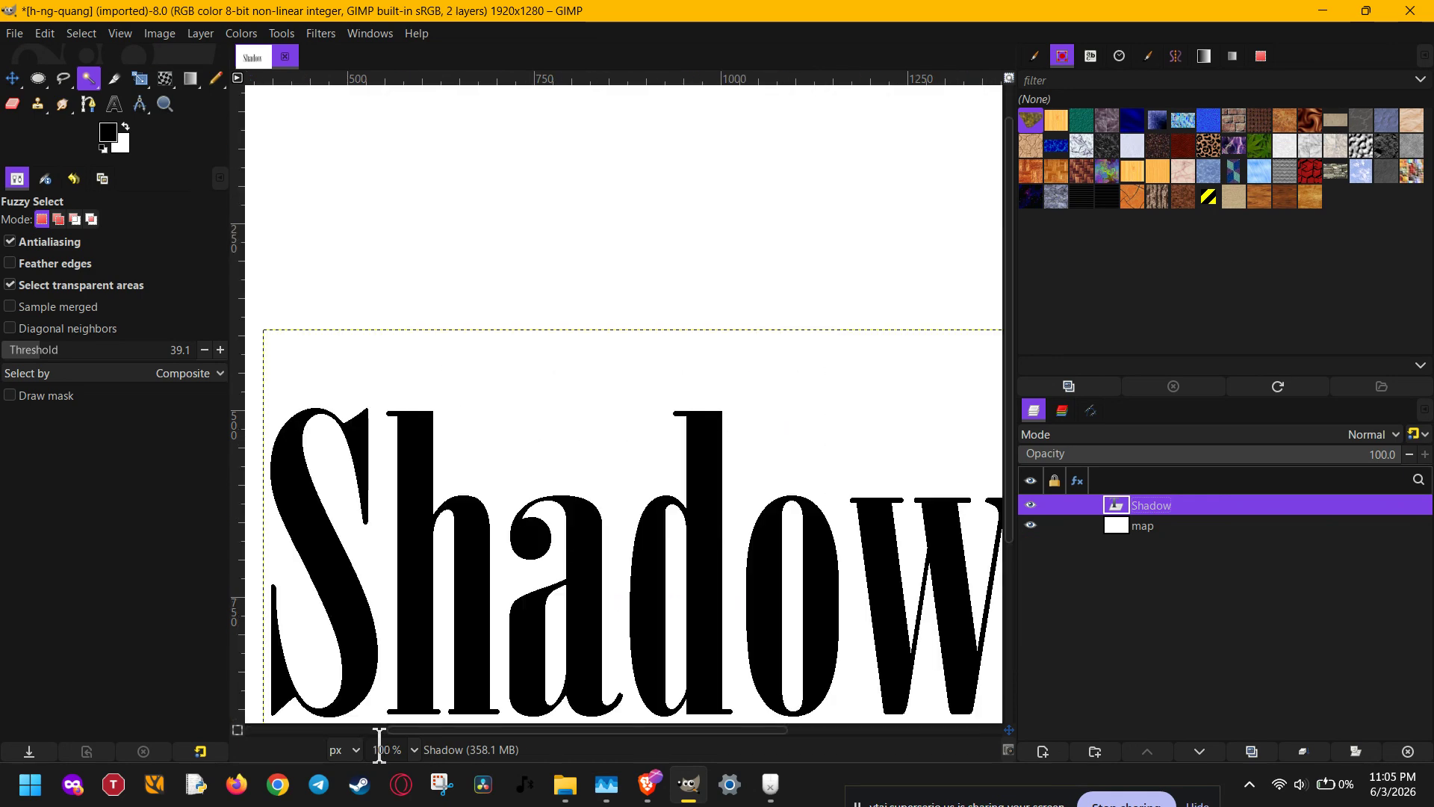
{"action": "scroll", "coordinate": [380, 747], "scroll_direction": "down", "scroll_amount": 2}
{"action": "mouse_move", "coordinate": [577, 592]}
{"action": "left_mouse_down"}
{"action": "mouse_move", "coordinate": [589, 573]}
{"action": "mouse_move", "coordinate": [654, 585]}
{"action": "mouse_move", "coordinate": [583, 618]}
{"action": "left_mouse_up"}
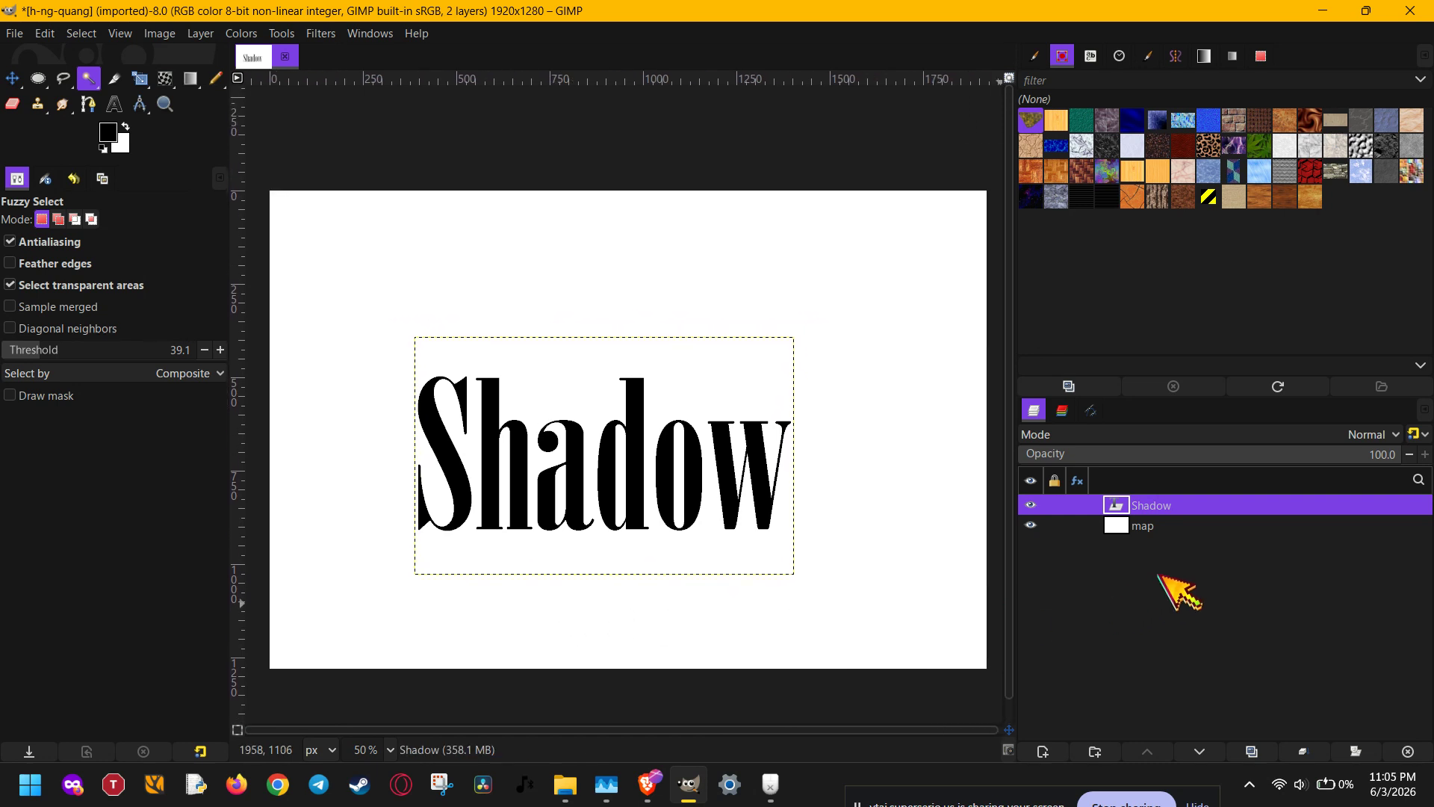
{"action": "right_click", "coordinate": [1165, 509]}
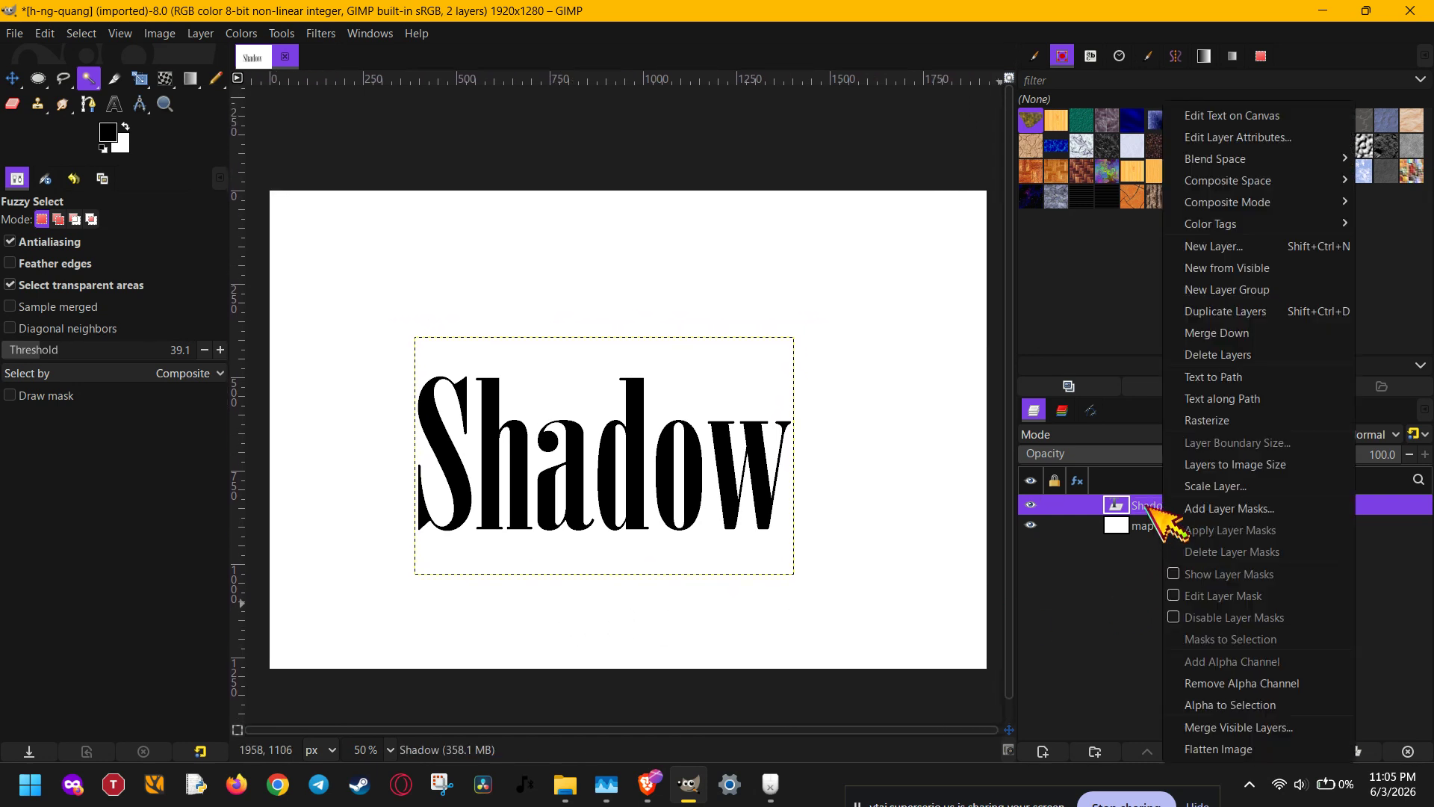
{"action": "key", "text": "Escape"}
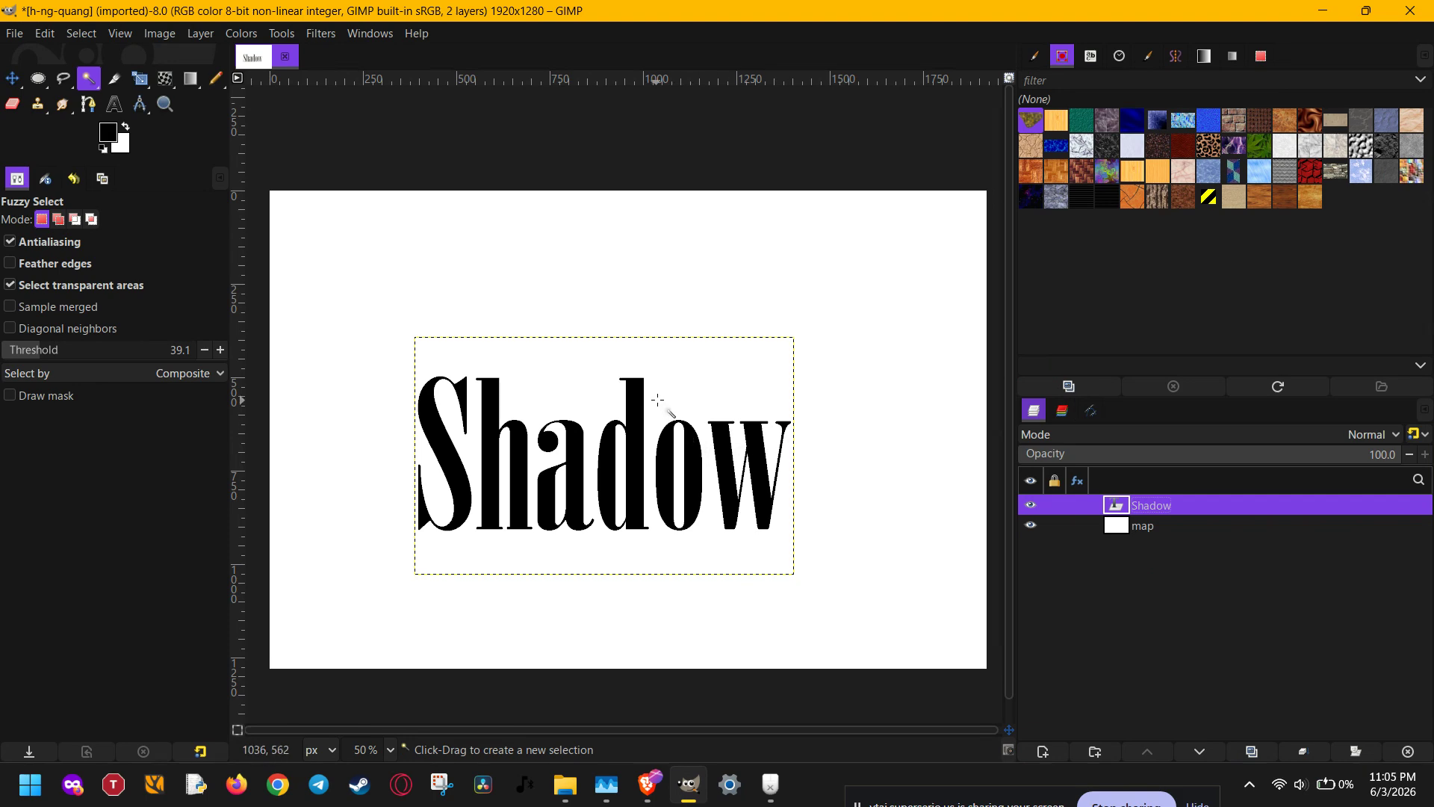
{"action": "left_click", "coordinate": [316, 33]}
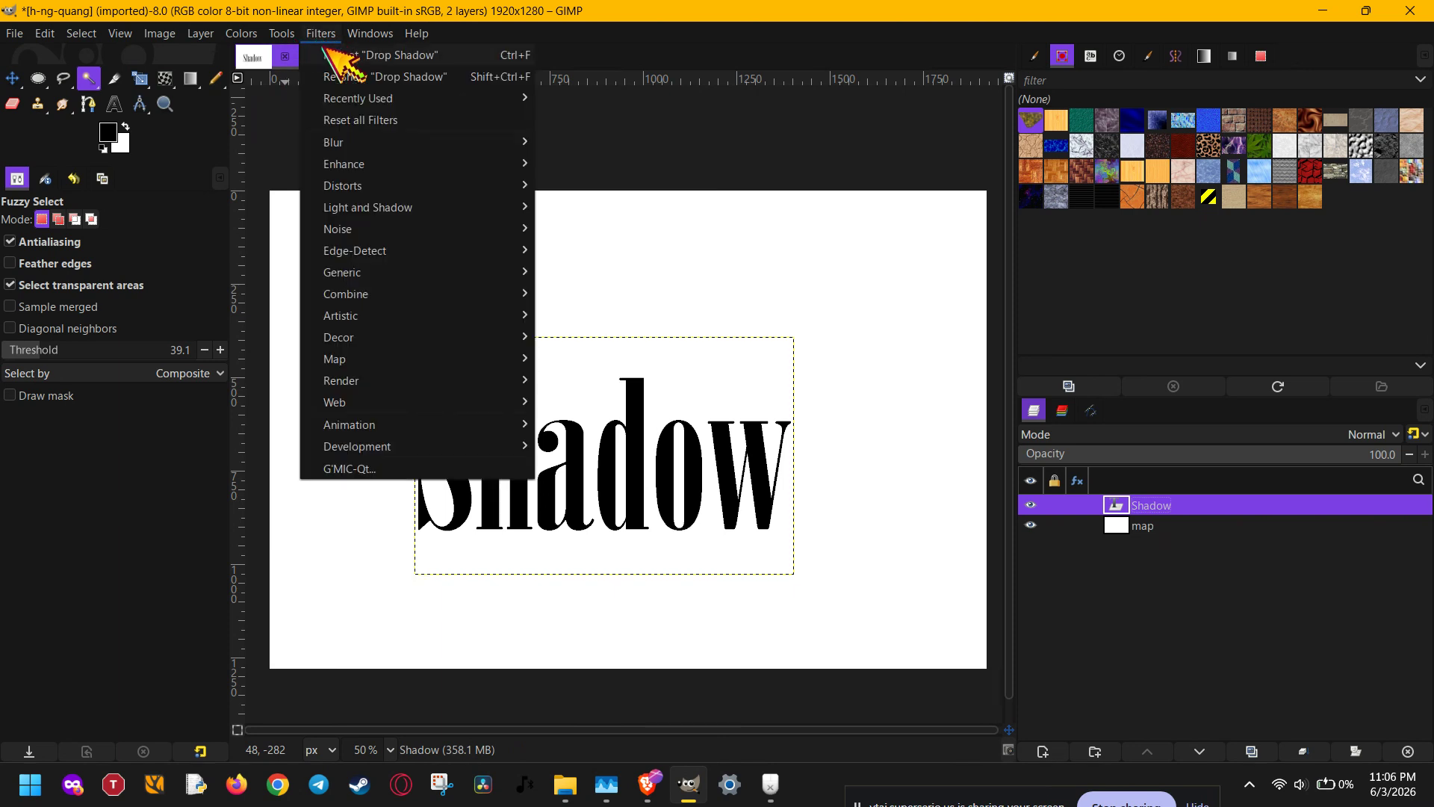
{"action": "mouse_move", "coordinate": [378, 215]}
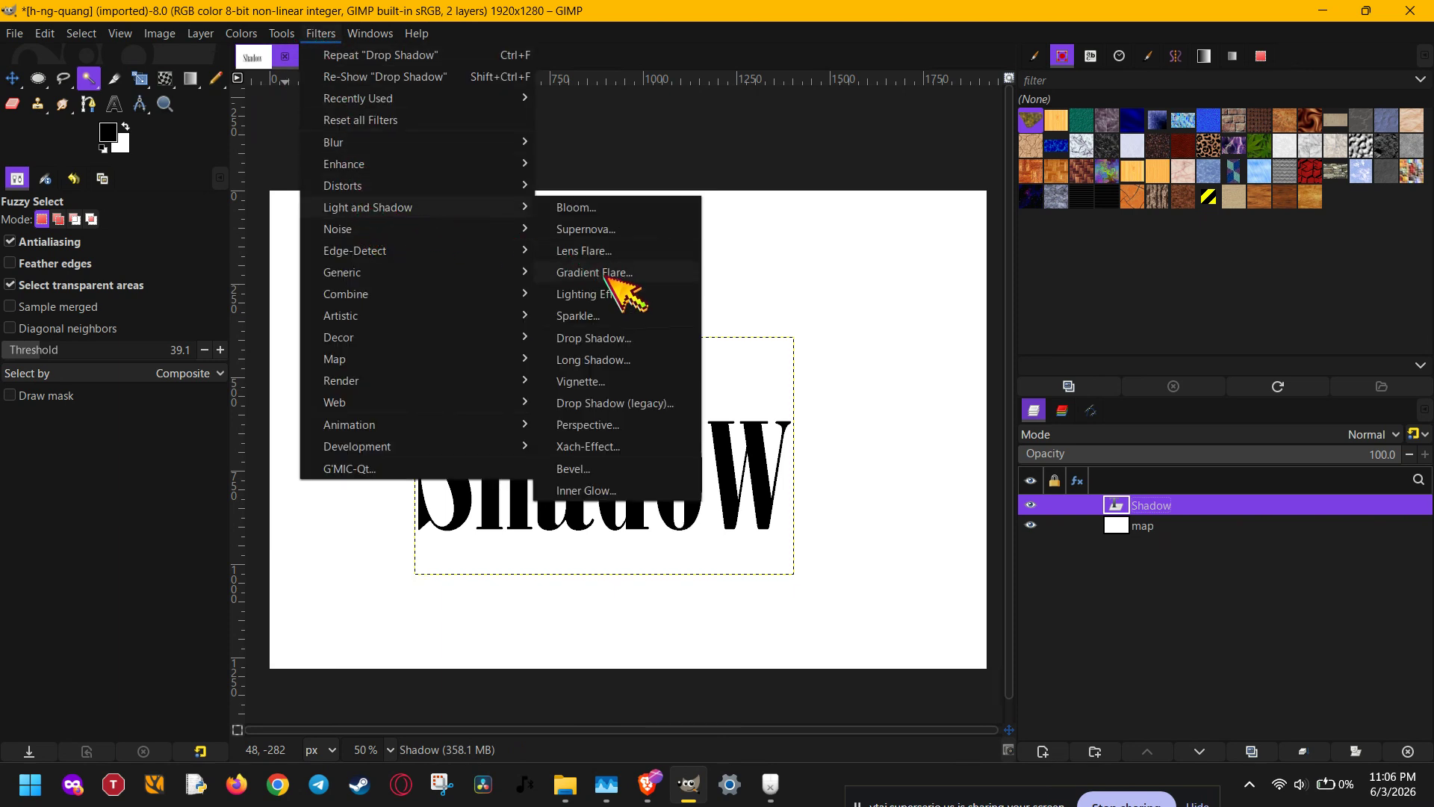
{"action": "left_click", "coordinate": [616, 338]}
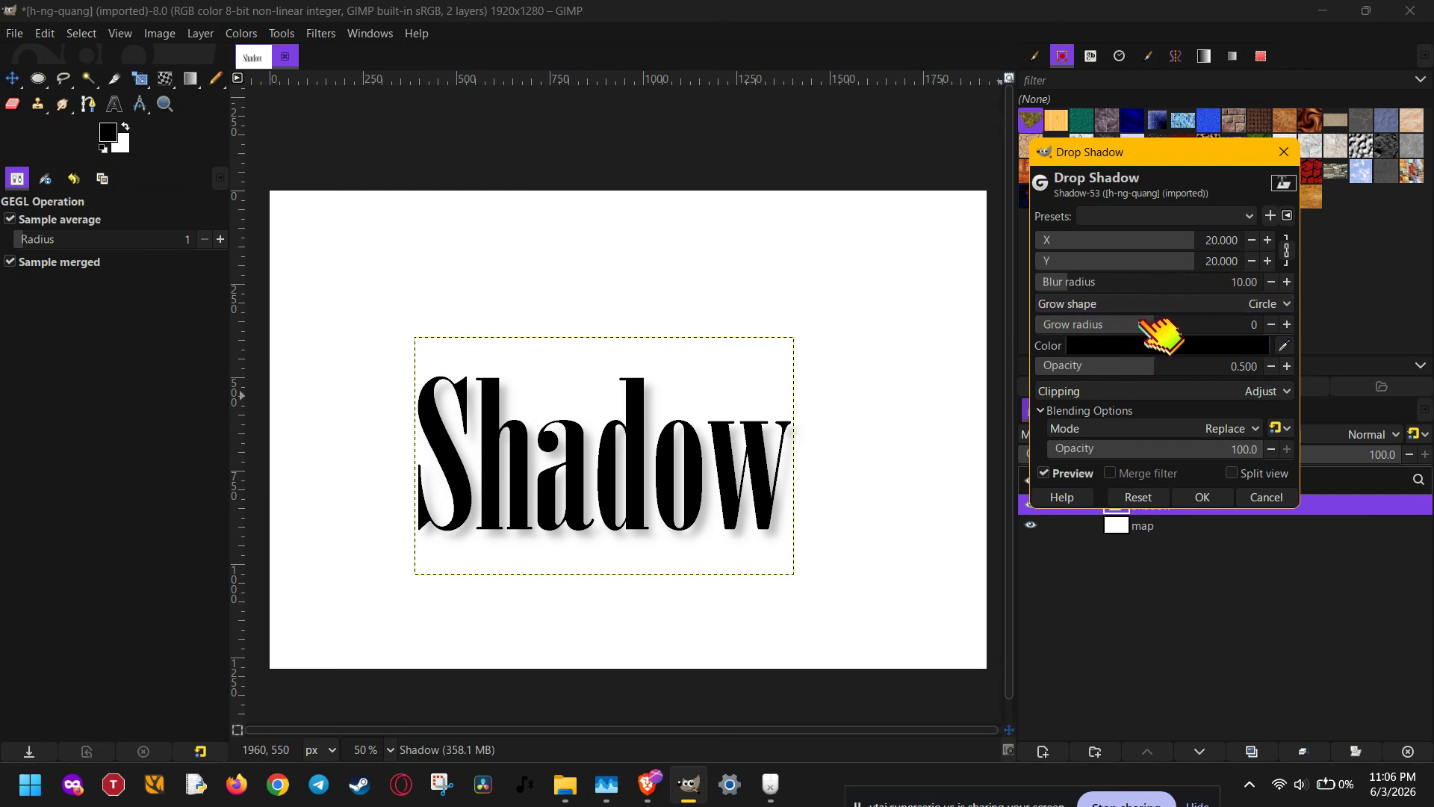
- Try linked X and Y shadow offsets of 31.880, and reset the filter settings
{"action": "mouse_move", "coordinate": [1143, 321]}
{"action": "left_mouse_down"}
{"action": "mouse_move", "coordinate": [1207, 320]}
{"action": "mouse_move", "coordinate": [1157, 327]}
{"action": "left_mouse_up"}
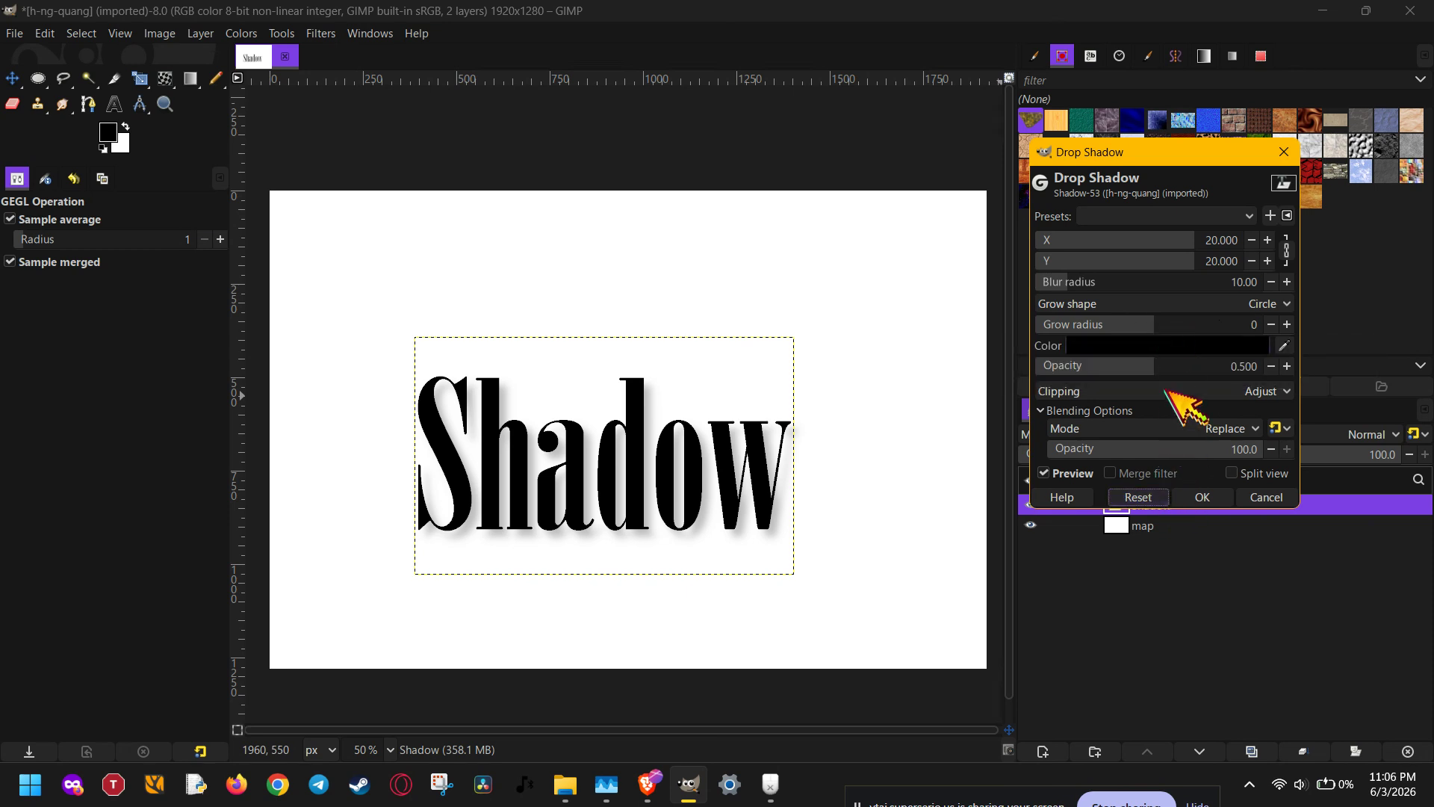
{"action": "left_click_drag", "start_coordinate": [1194, 238], "coordinate": [1215, 298]}
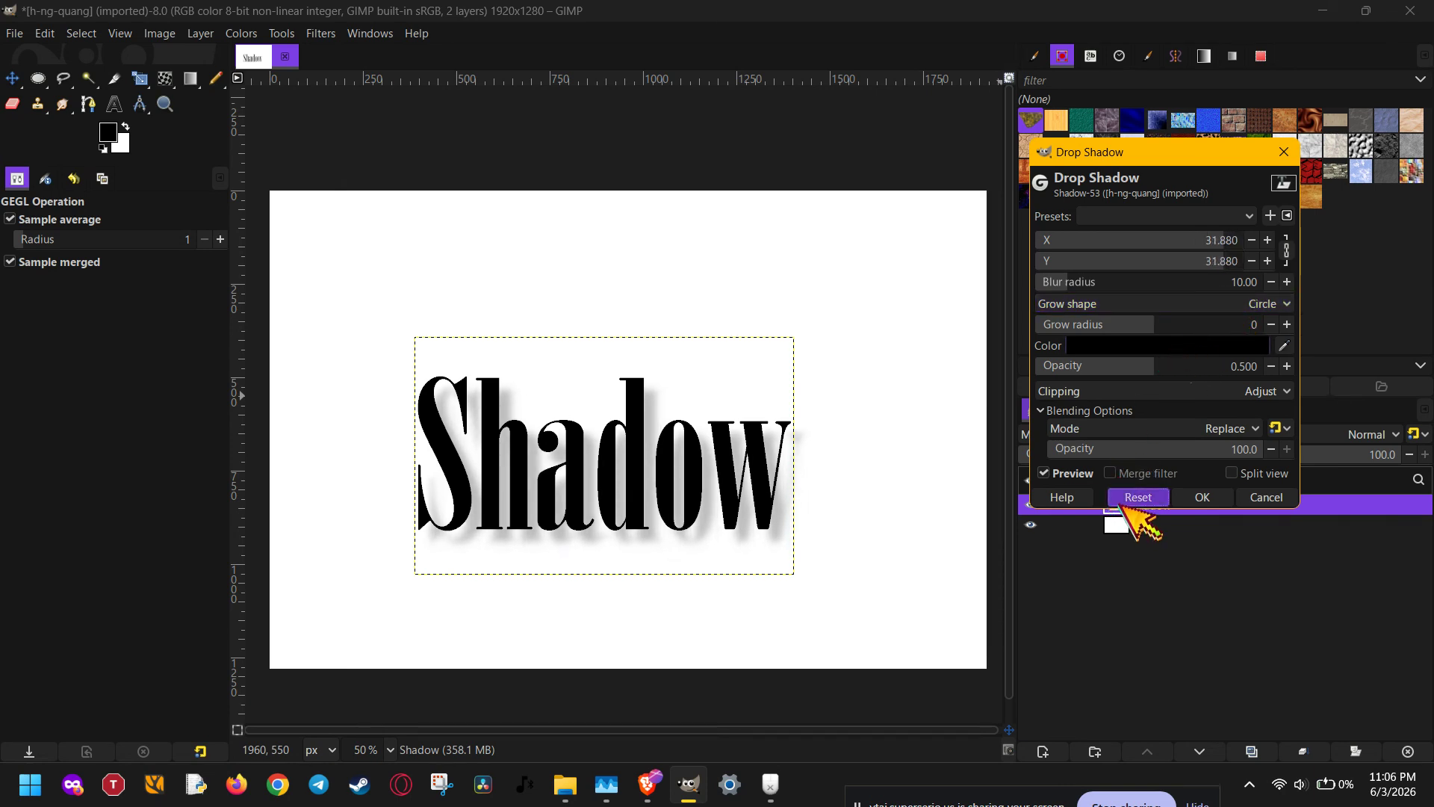
{"action": "left_click", "coordinate": [1125, 498]}
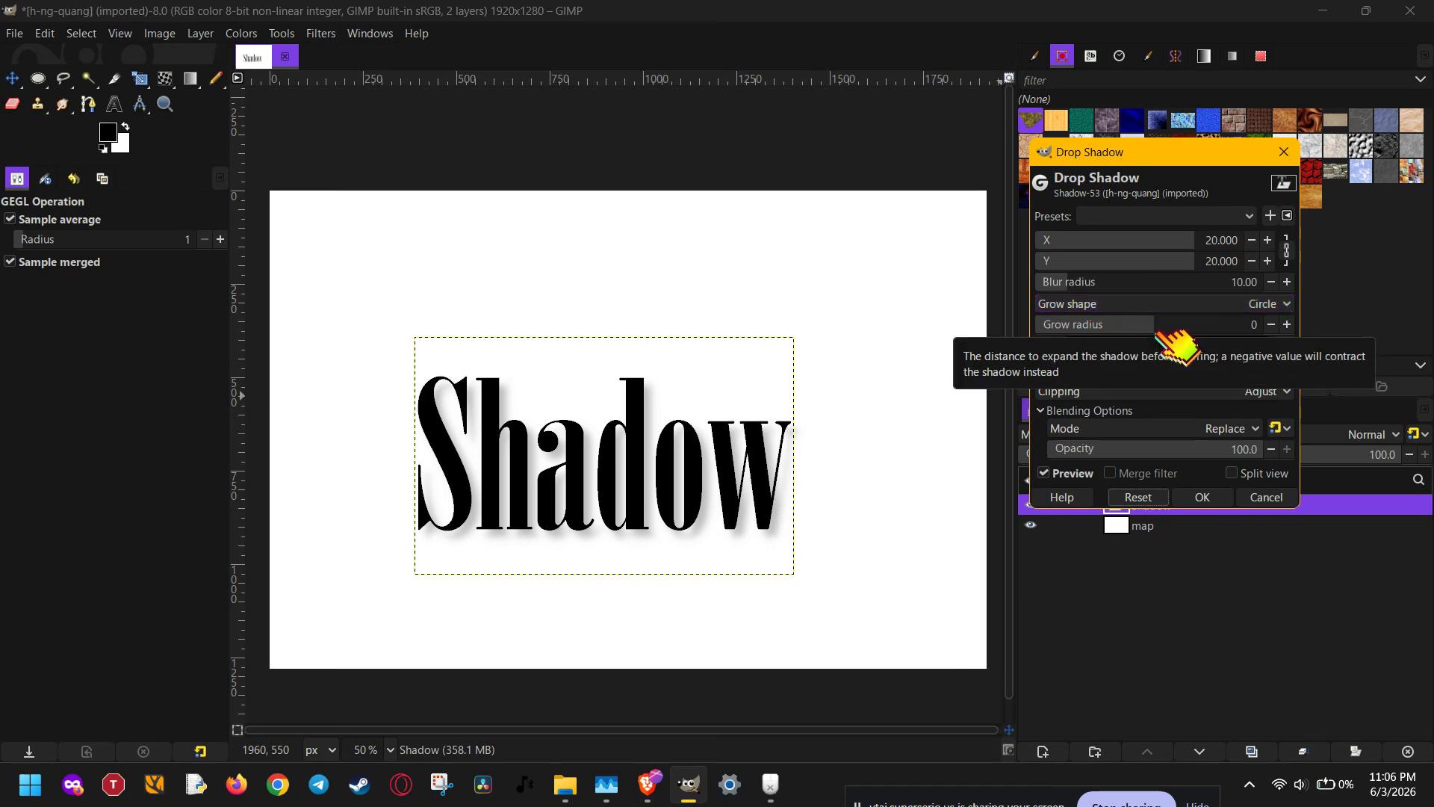
- Try a grow radius of 42 with a blur radius of 16.95, and reset the filter settings
{"action": "left_click_drag", "start_coordinate": [1172, 323], "coordinate": [1258, 346]}
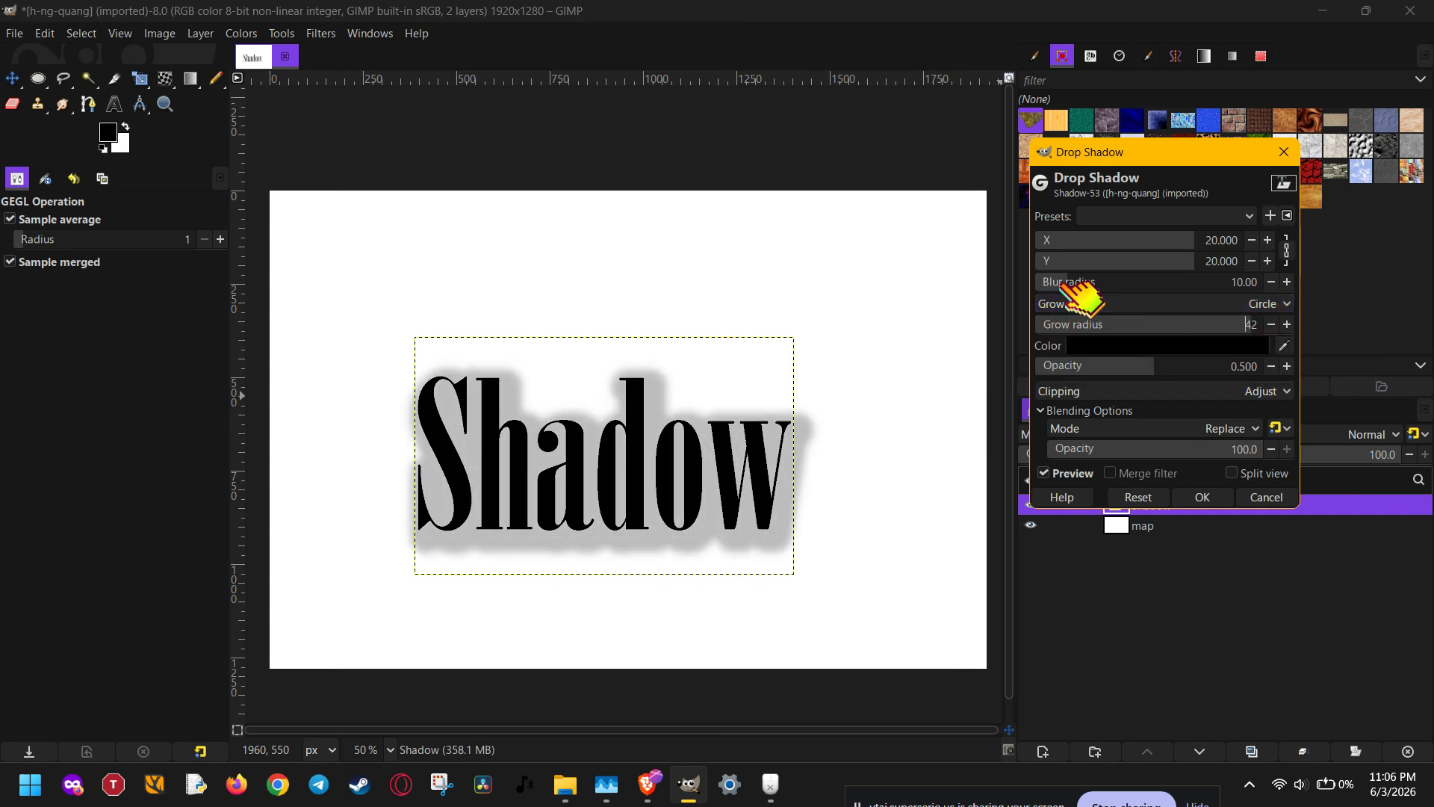
{"action": "mouse_move", "coordinate": [1086, 280]}
{"action": "left_mouse_down"}
{"action": "mouse_move", "coordinate": [1141, 282]}
{"action": "mouse_move", "coordinate": [1072, 281]}
{"action": "left_mouse_up"}
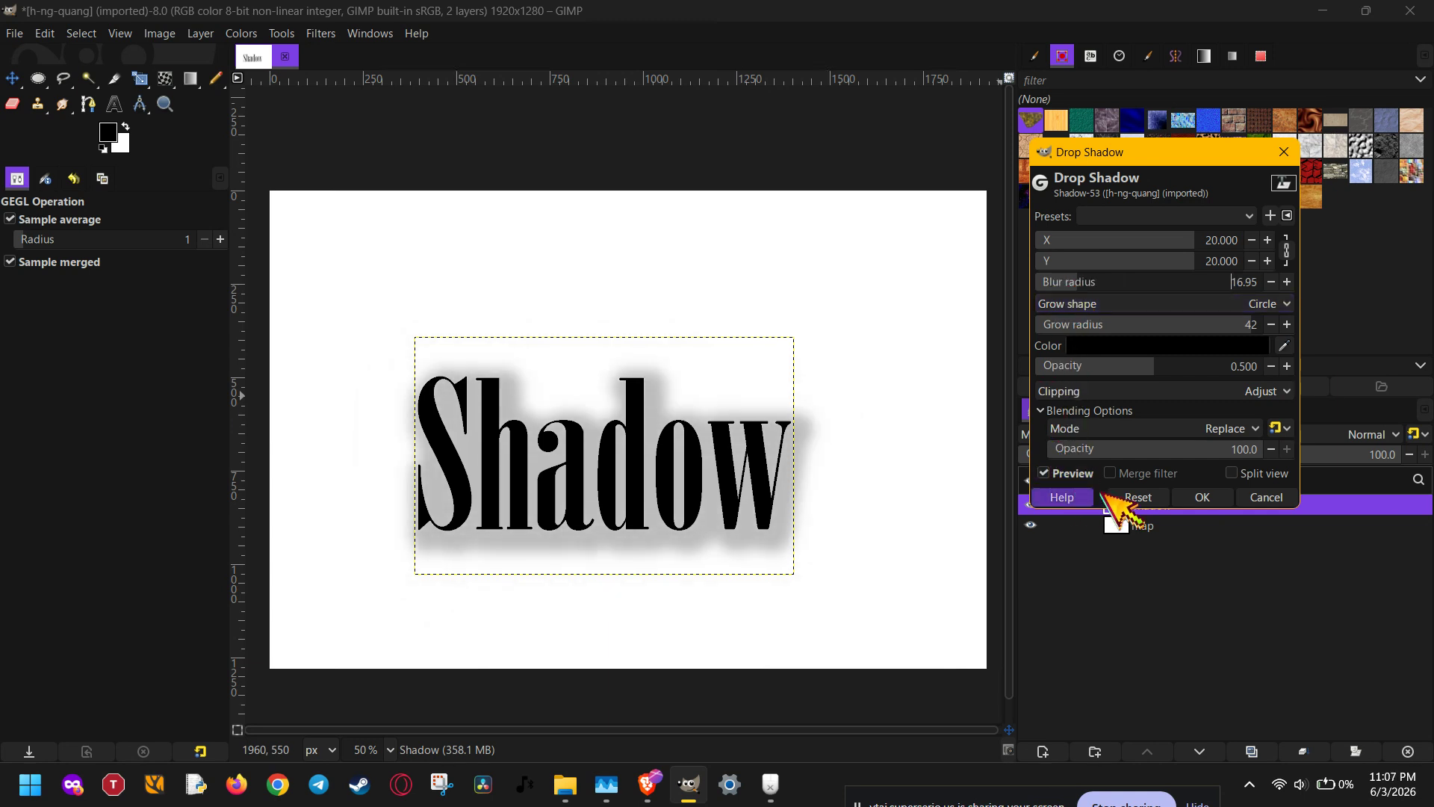
{"action": "left_click", "coordinate": [1138, 499]}
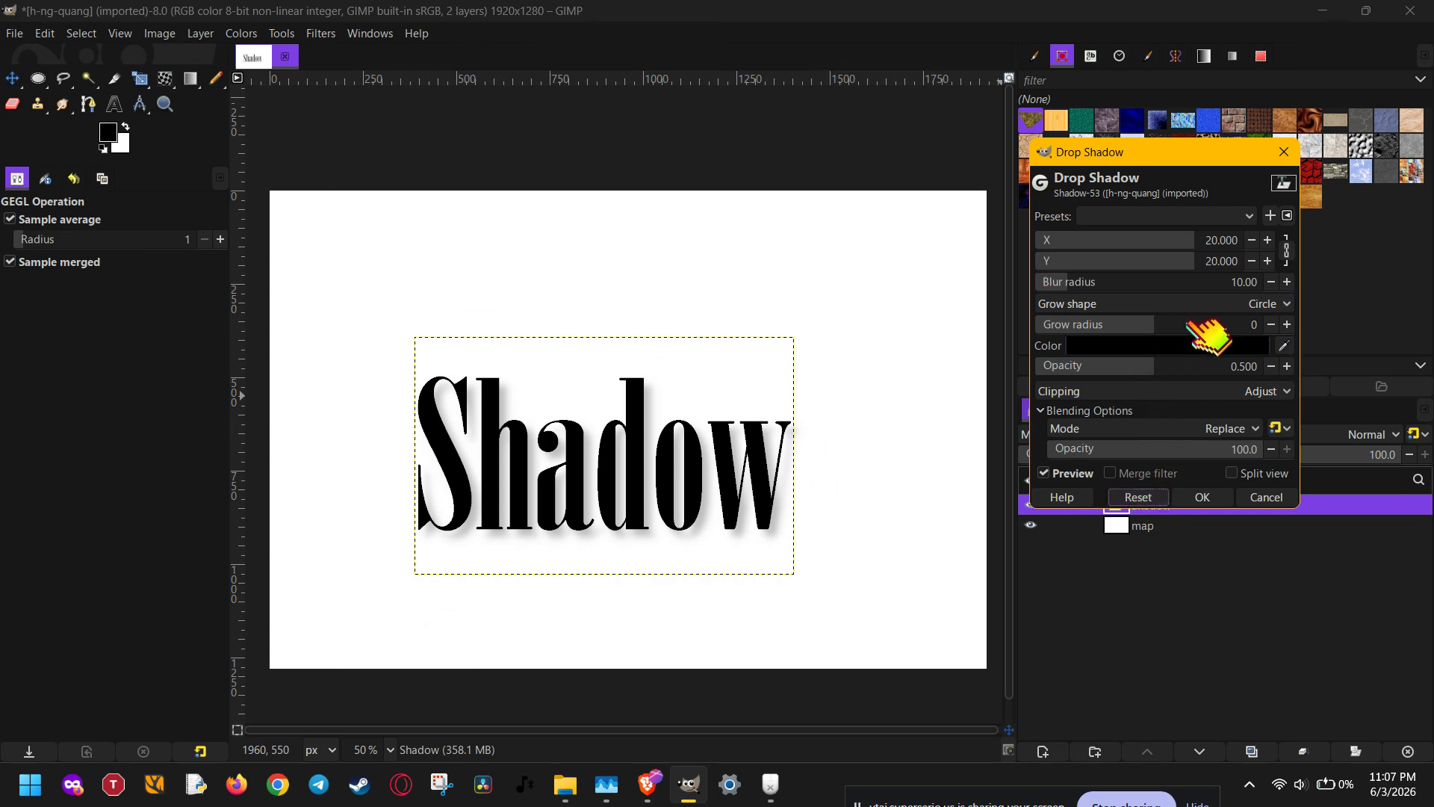
- Set the drop shadow's grow radius to 7
{"action": "left_click", "coordinate": [1118, 327]}
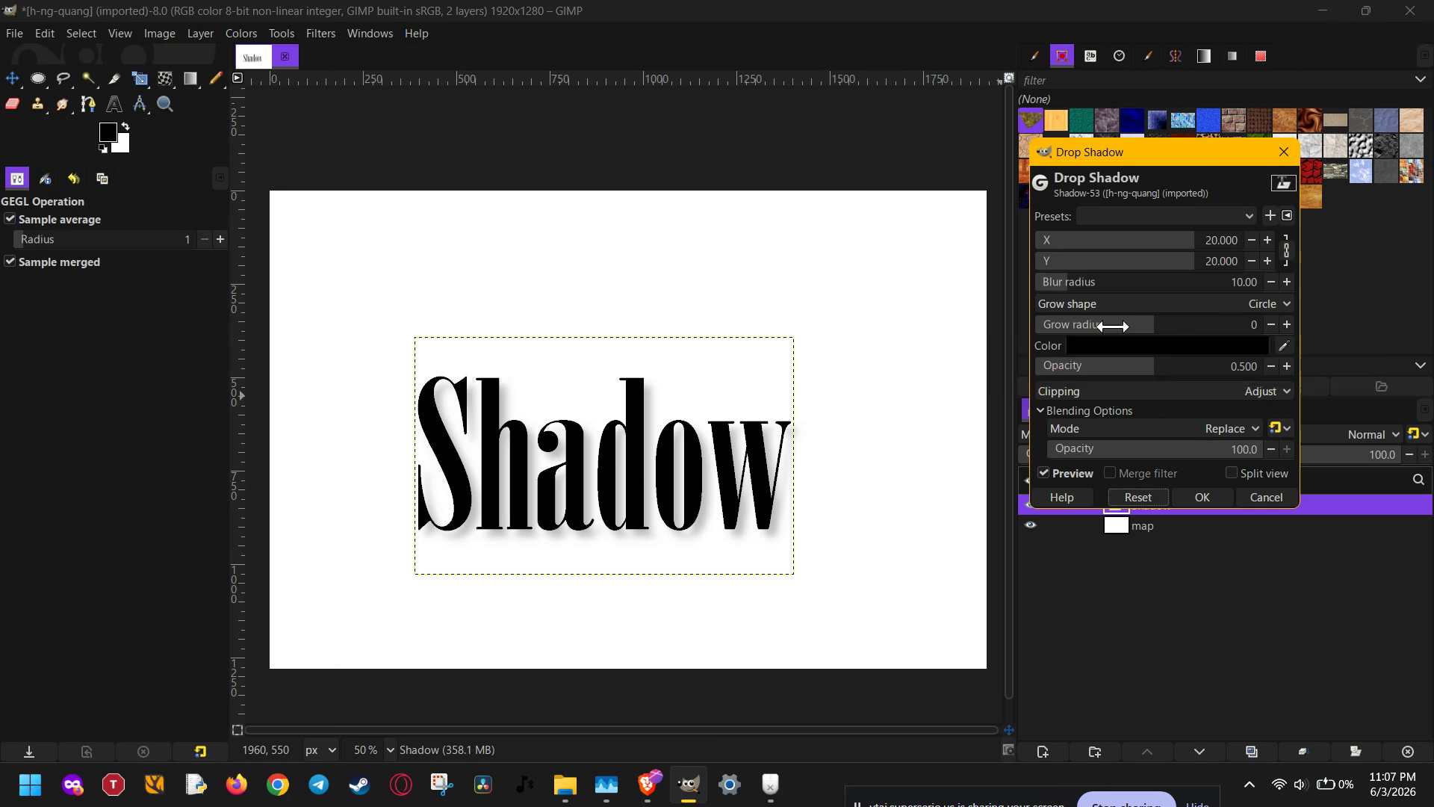
{"action": "left_click", "coordinate": [1163, 326]}
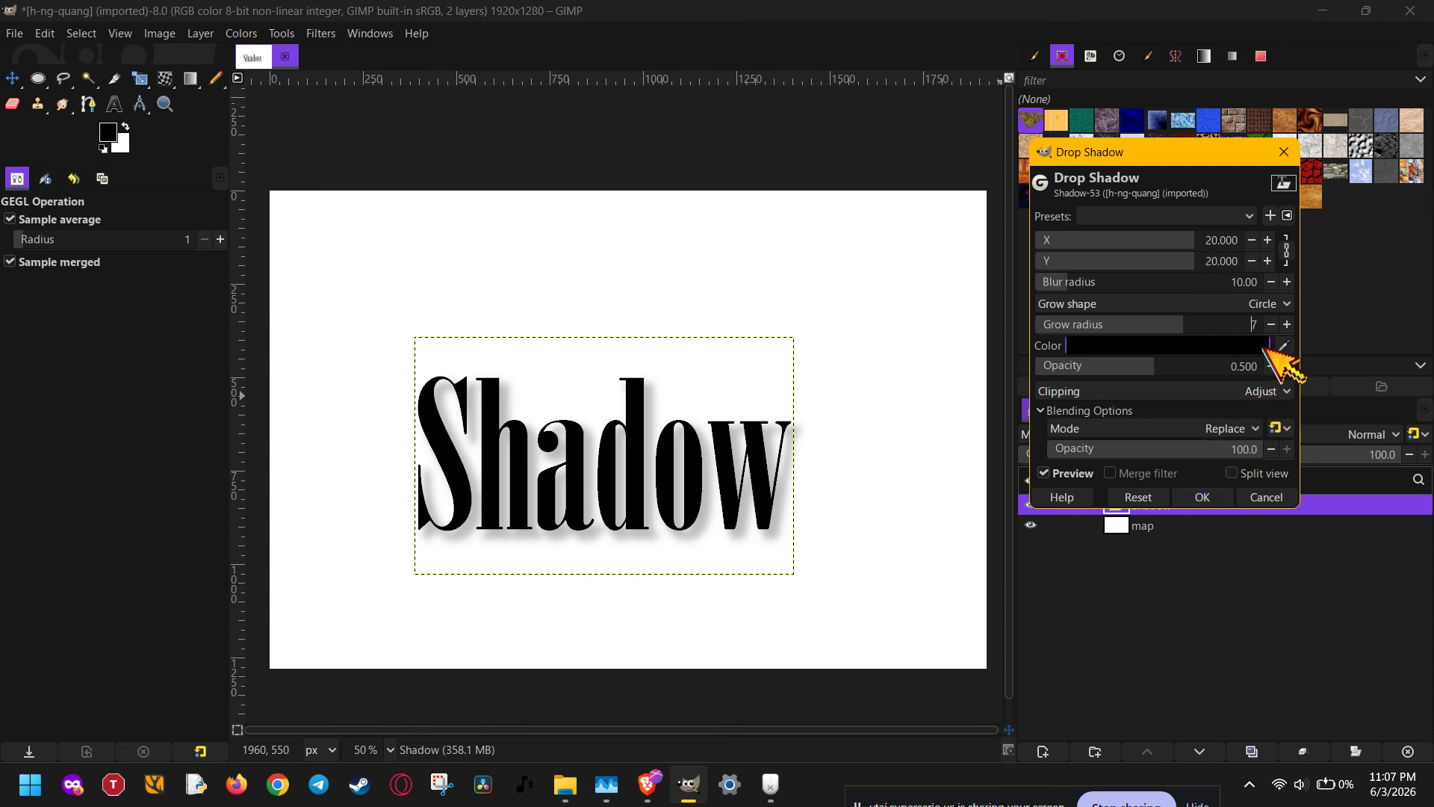
- Set the drop shadow's colour to pure red (ff0000)
{"action": "left_click", "coordinate": [1240, 345]}
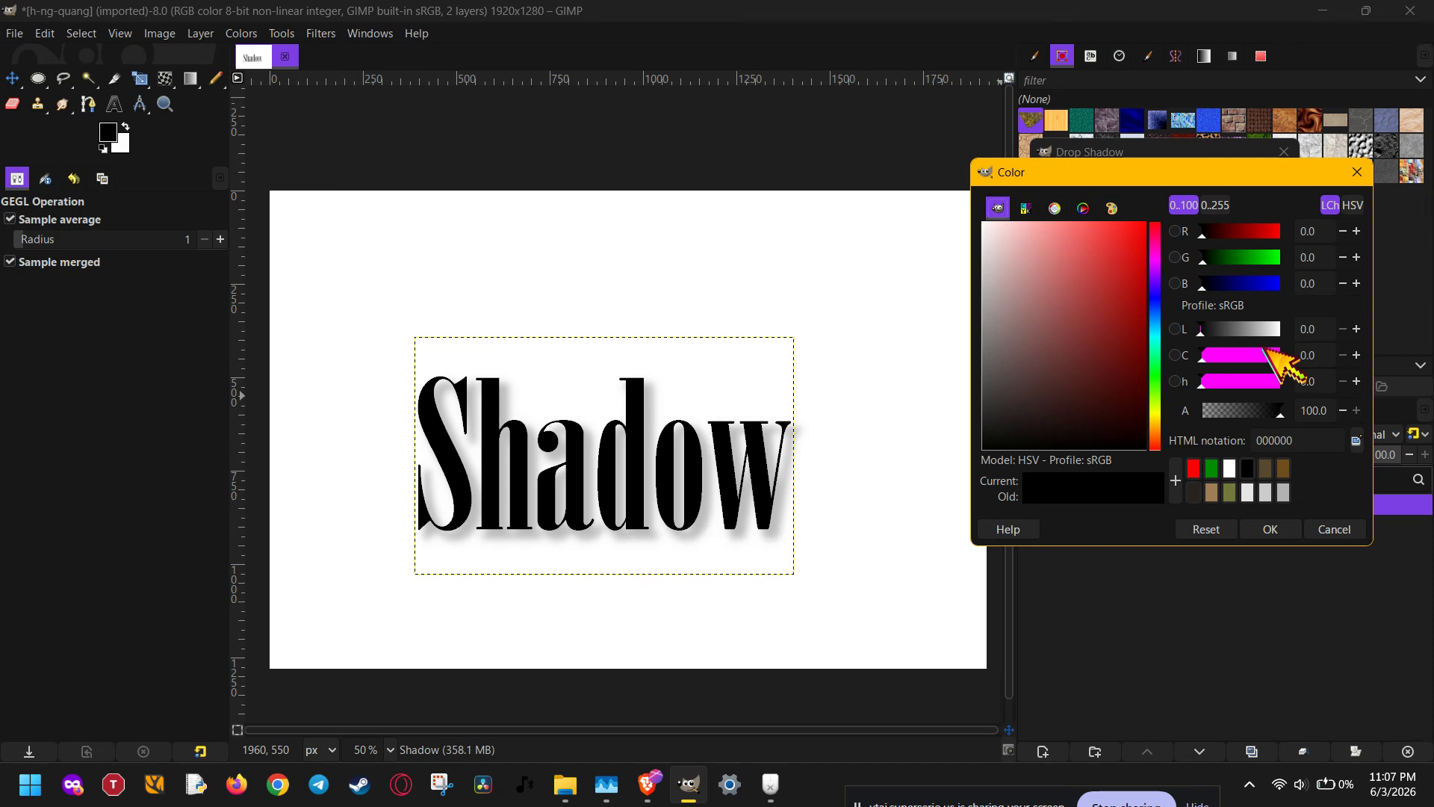
{"action": "left_click_drag", "start_coordinate": [1092, 299], "coordinate": [1159, 202]}
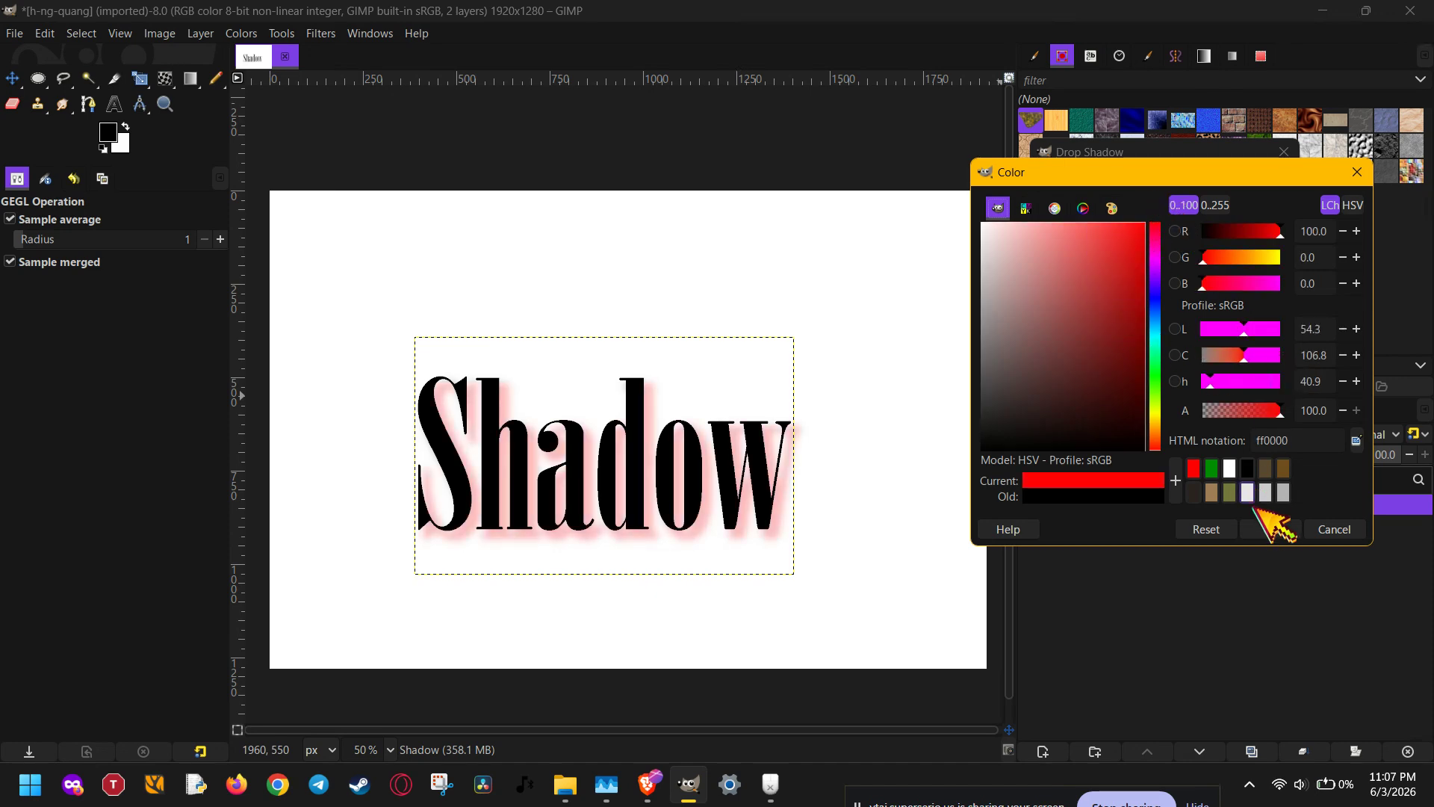
{"action": "left_click", "coordinate": [1273, 530]}
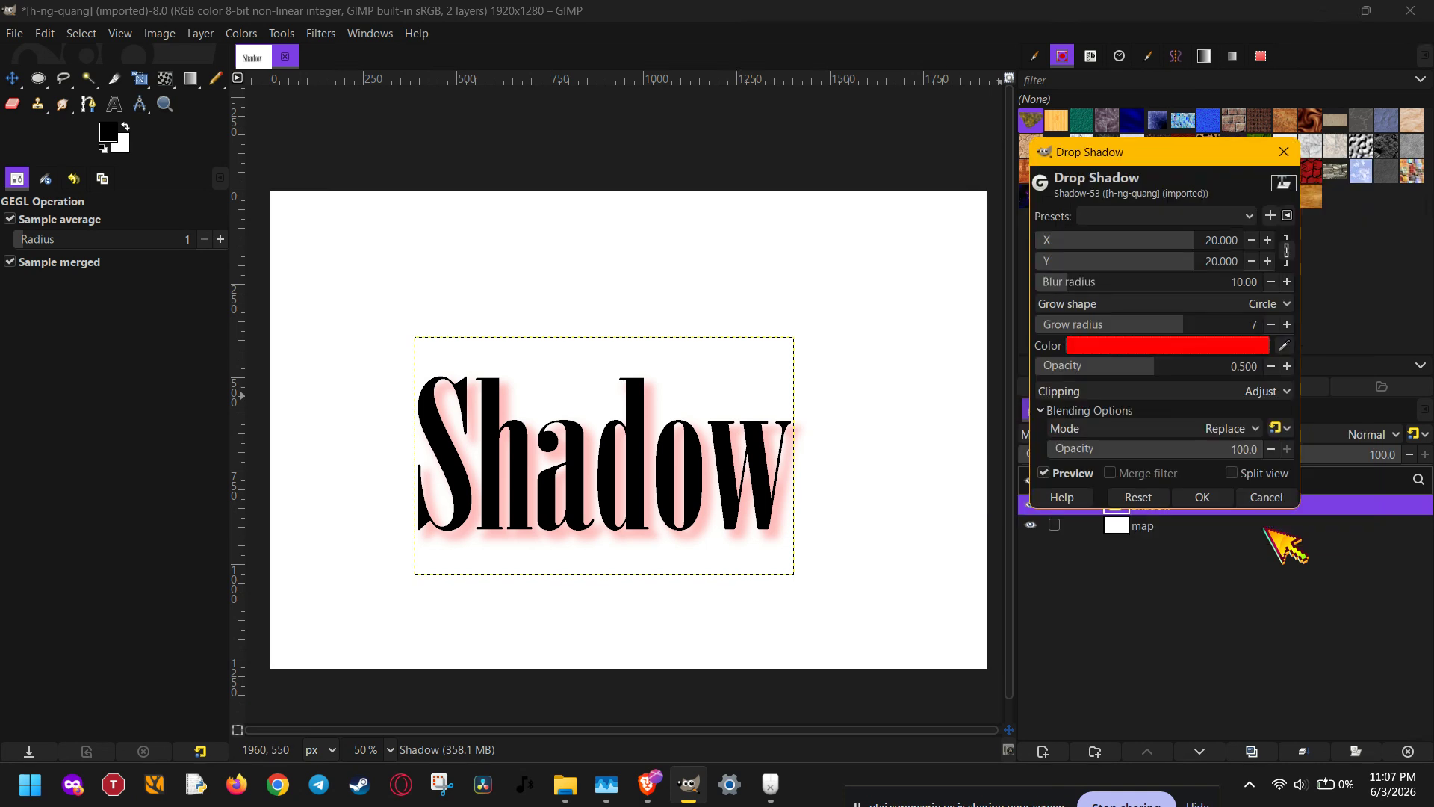
- Change the drop shadow's colour to green (00b20d), trying blue shades first
{"action": "left_click", "coordinate": [1233, 347]}
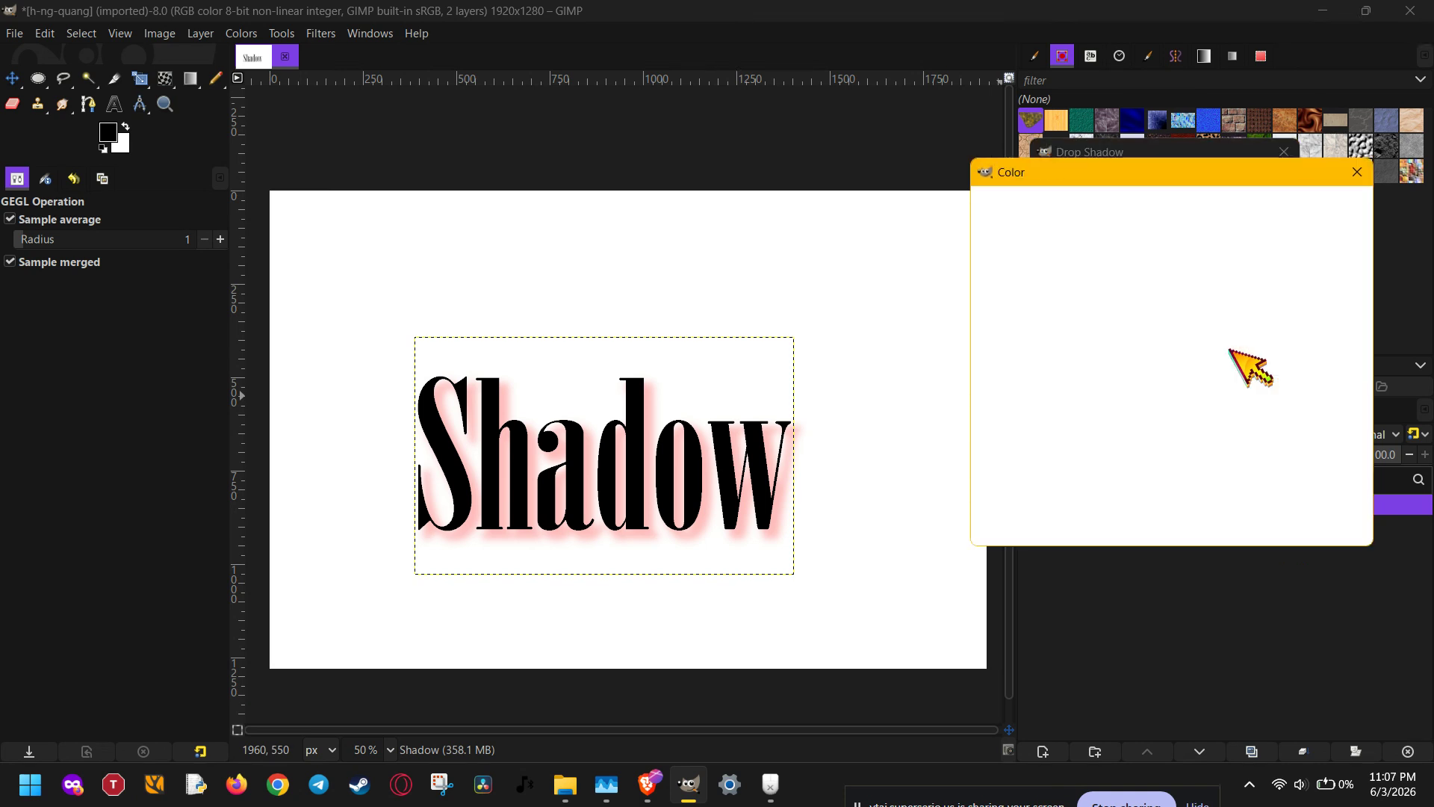
{"action": "left_click", "coordinate": [1157, 302]}
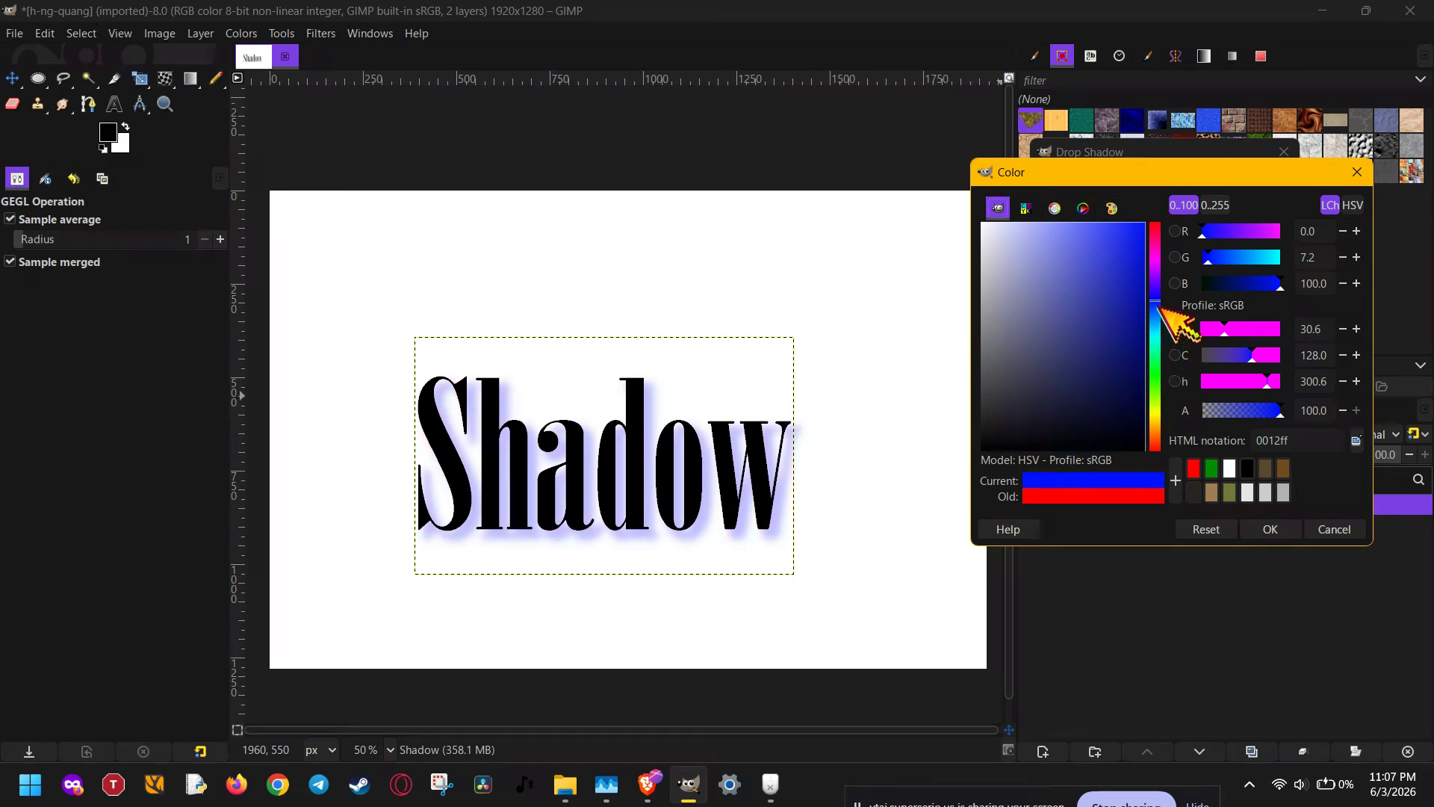
{"action": "left_click", "coordinate": [1143, 360]}
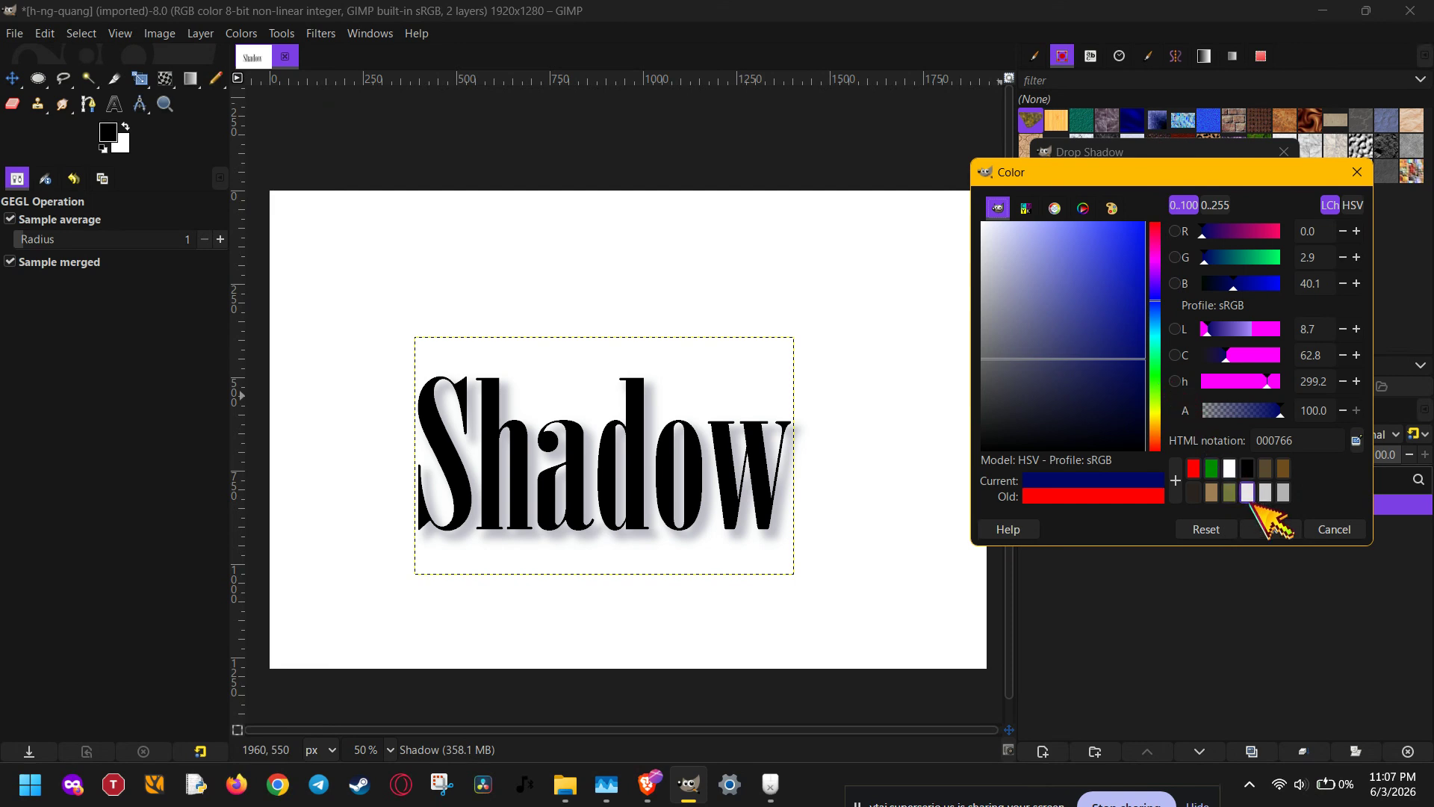
{"action": "left_click", "coordinate": [1145, 291]}
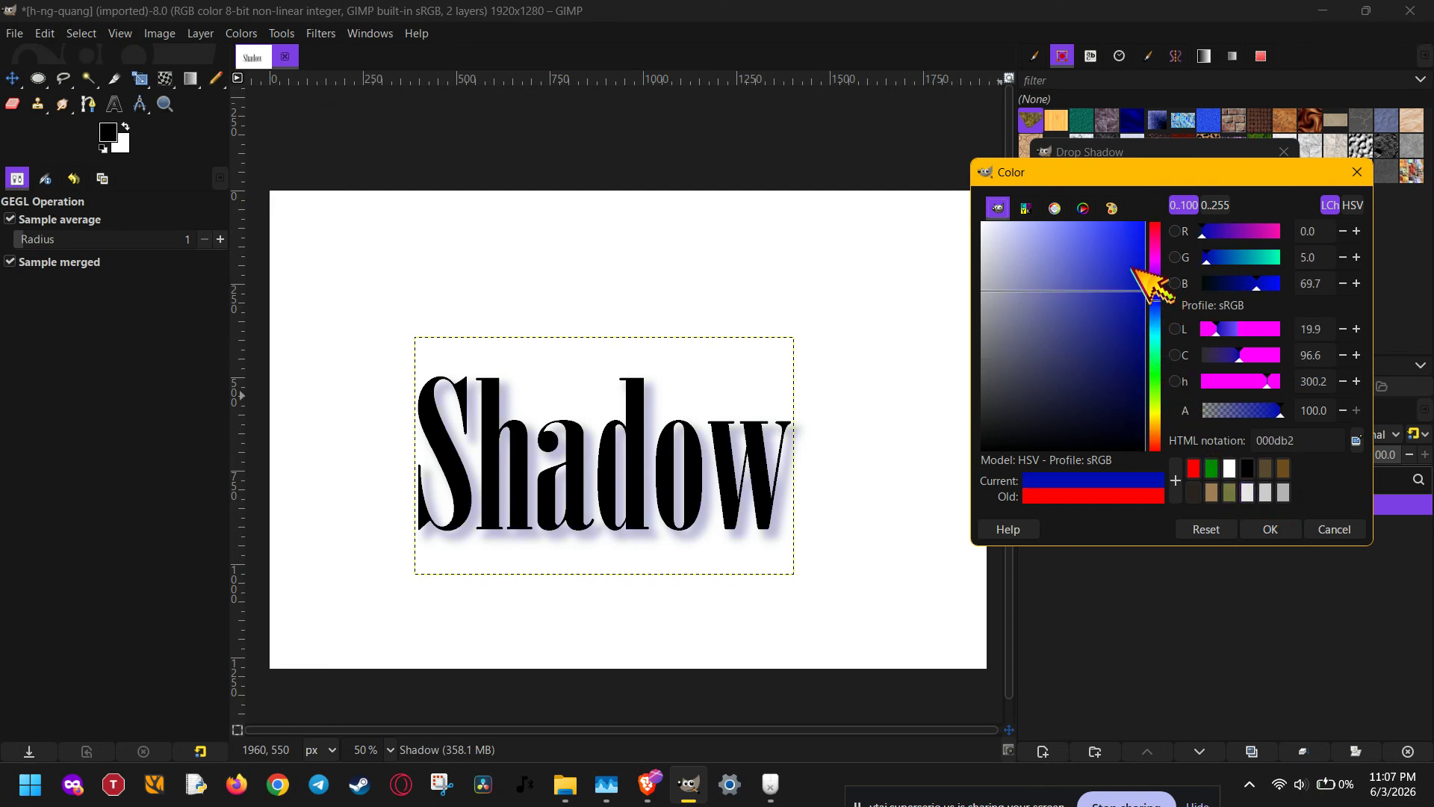
{"action": "left_click", "coordinate": [1158, 372]}
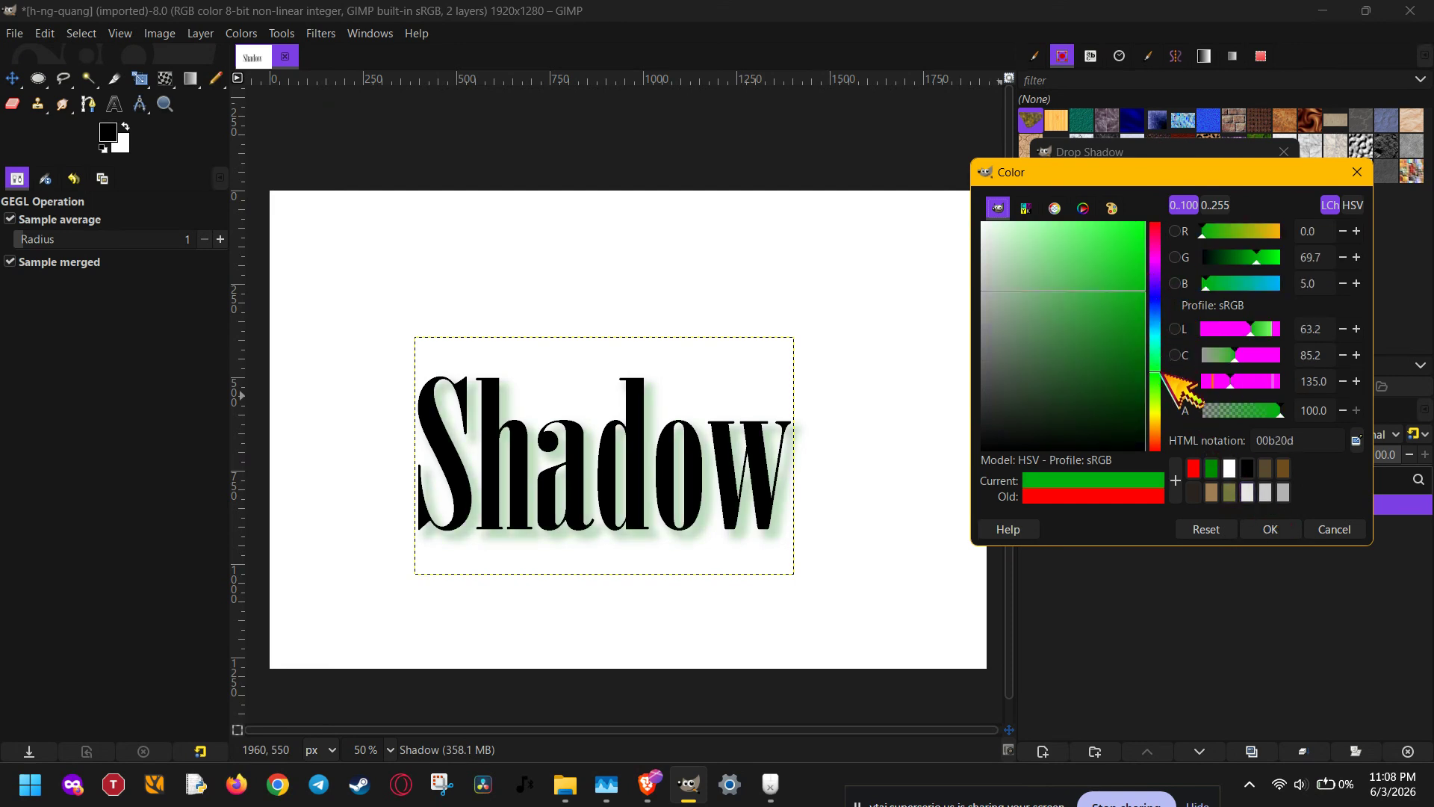
{"action": "left_click", "coordinate": [1268, 531]}
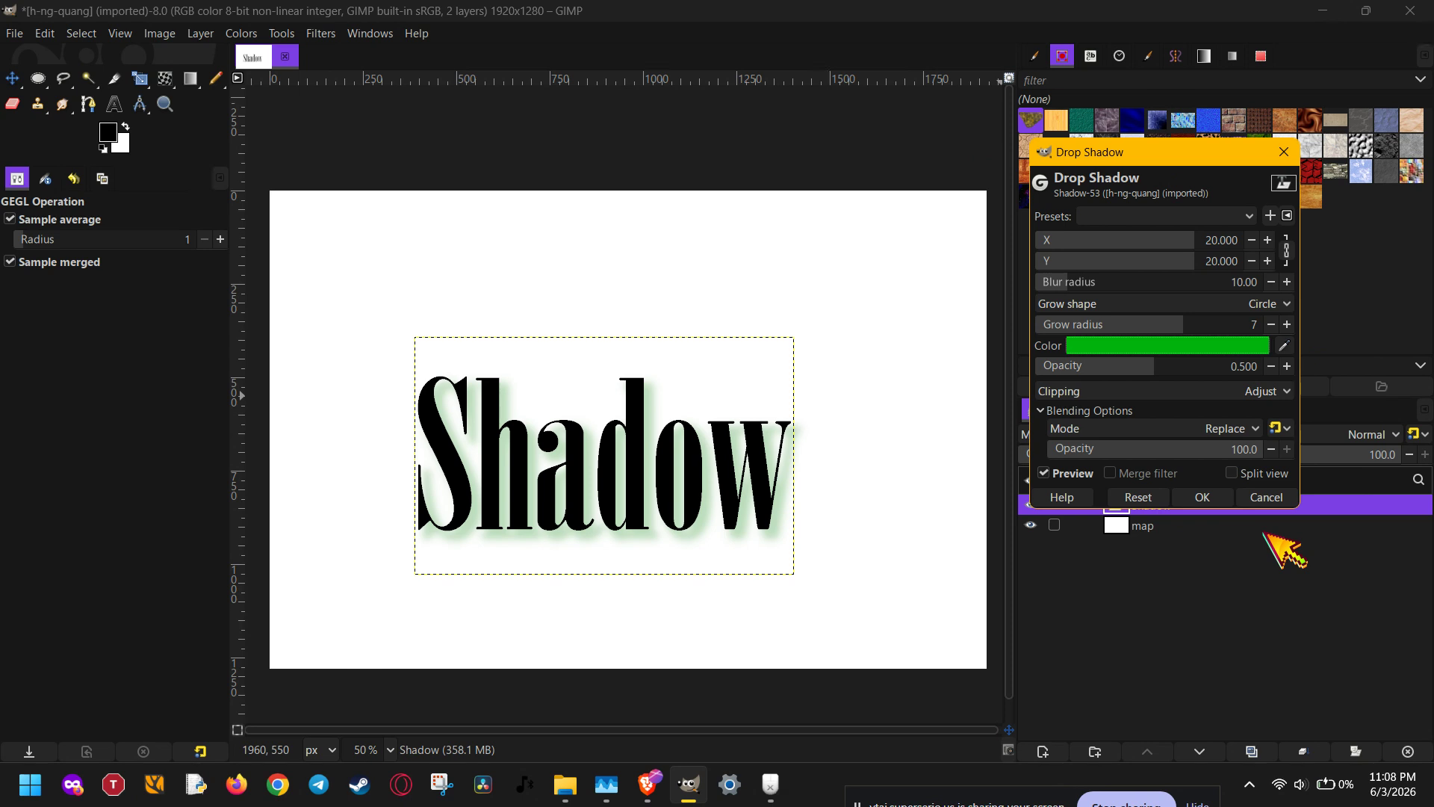
- Compare the text without and with the shadow preview, and apply the Drop Shadow filter
{"action": "left_click", "coordinate": [1045, 473]}
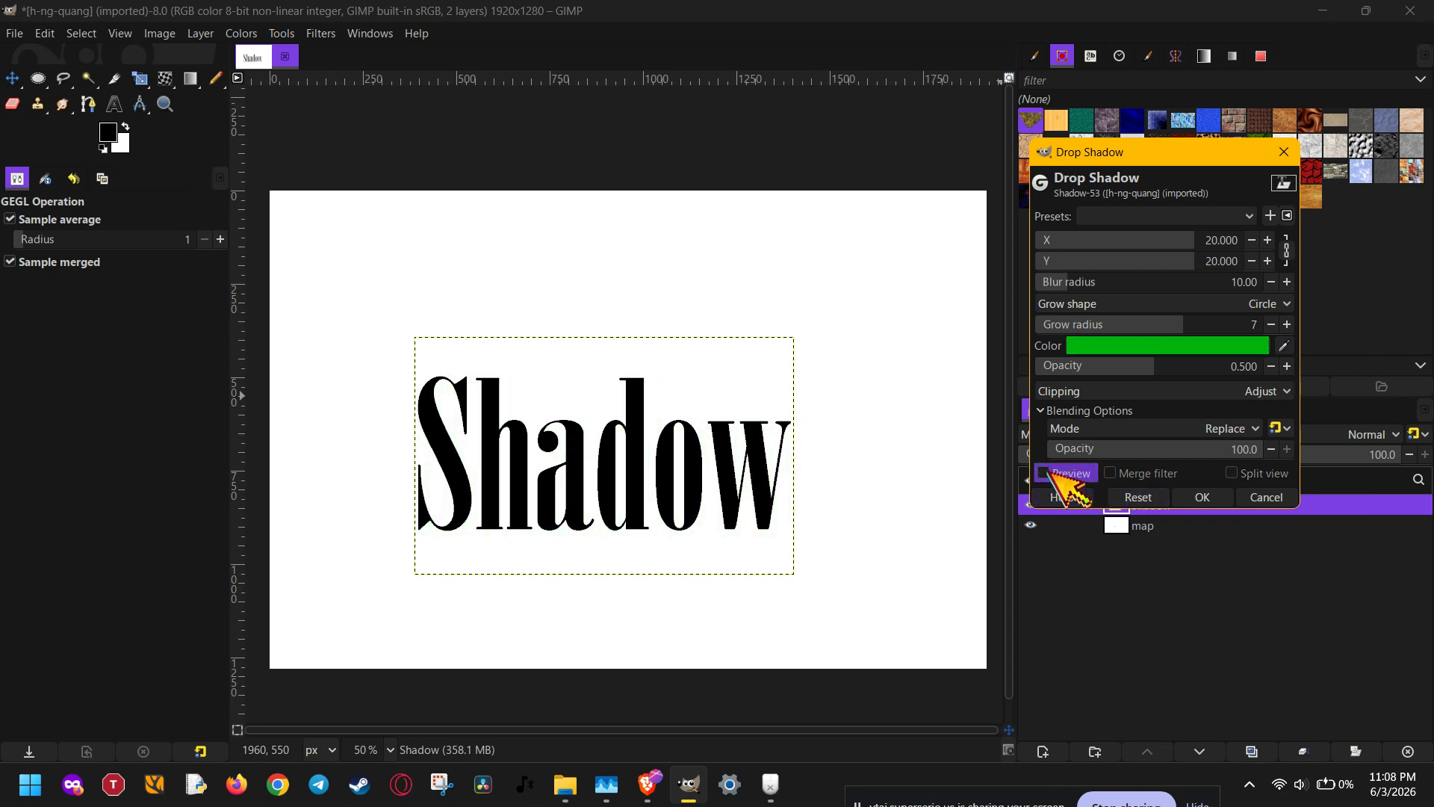
{"action": "left_click", "coordinate": [1045, 473]}
{"action": "left_click", "coordinate": [1202, 497]}
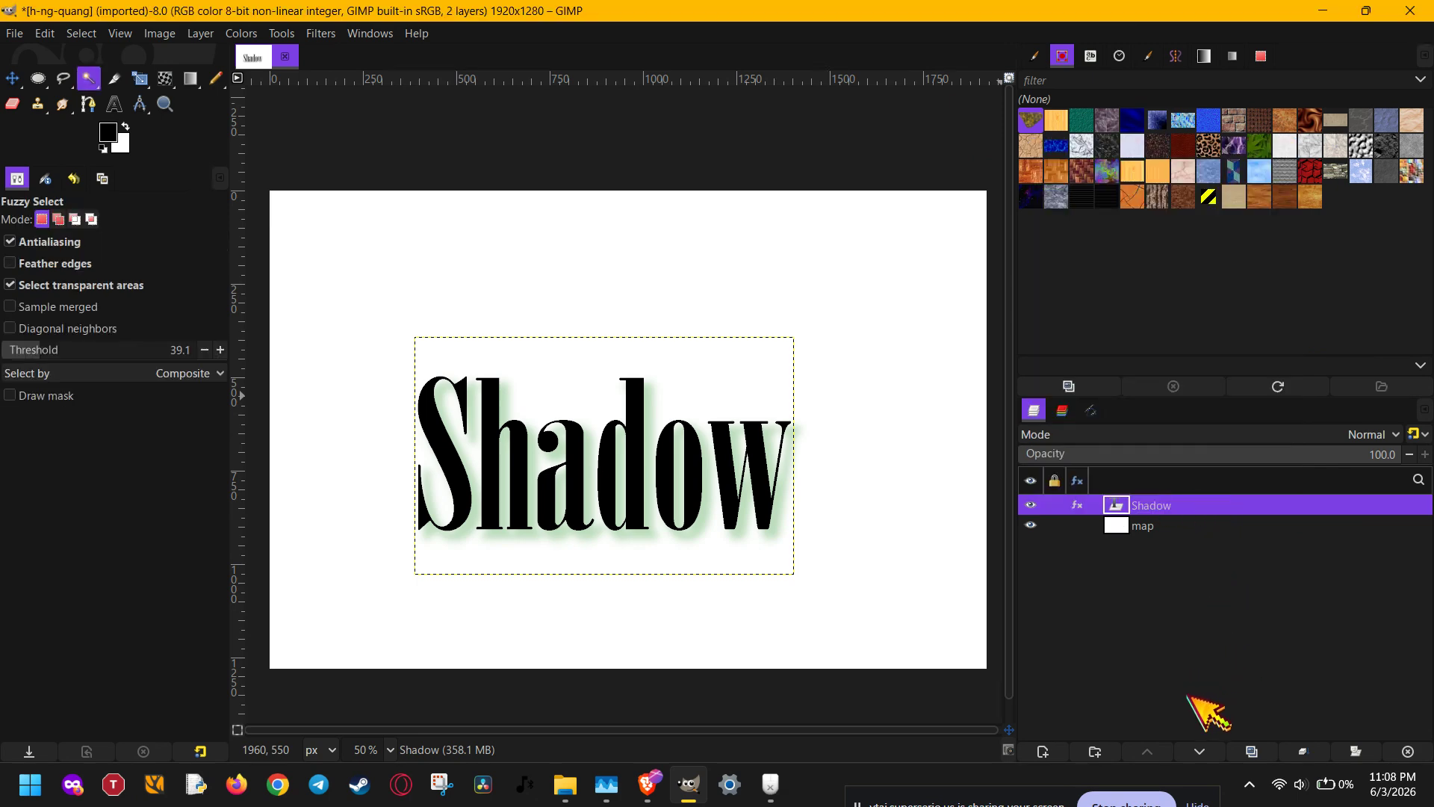
{"action": "left_click", "coordinate": [1125, 801]}
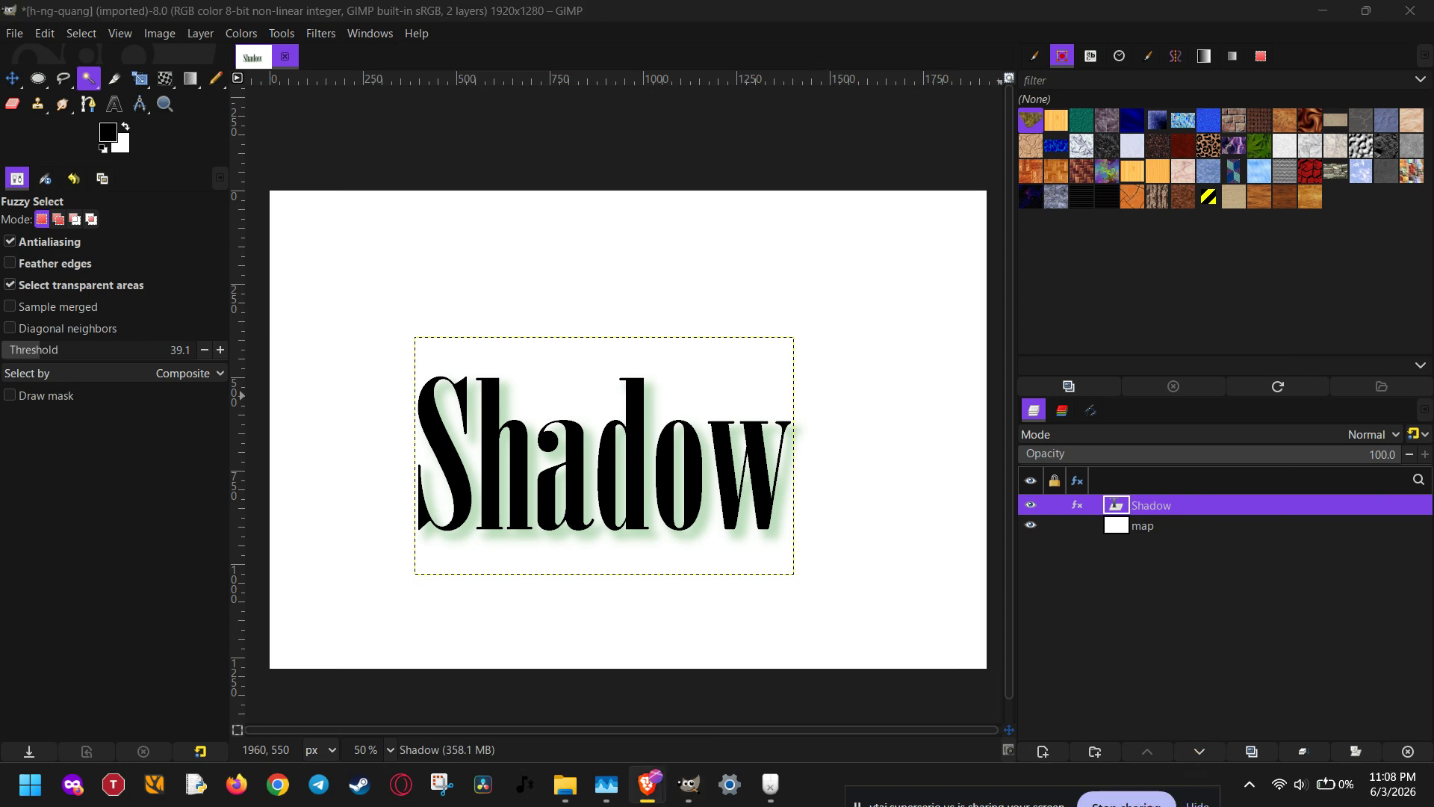